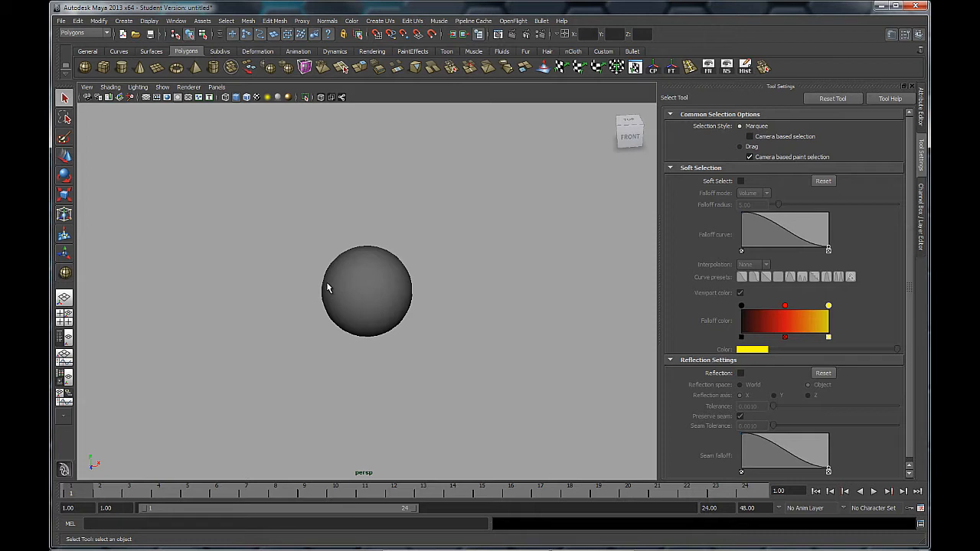
# - Select the sphere and open the Assign New Material dialog for it, repositioning and widening the dialog
pyautogui.click(360, 309)
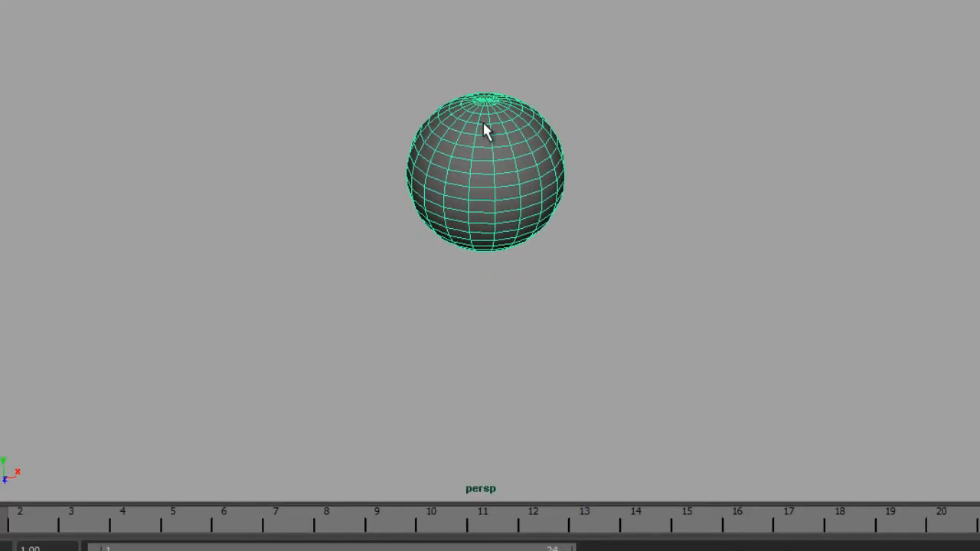
pyautogui.rightClick(483, 124)
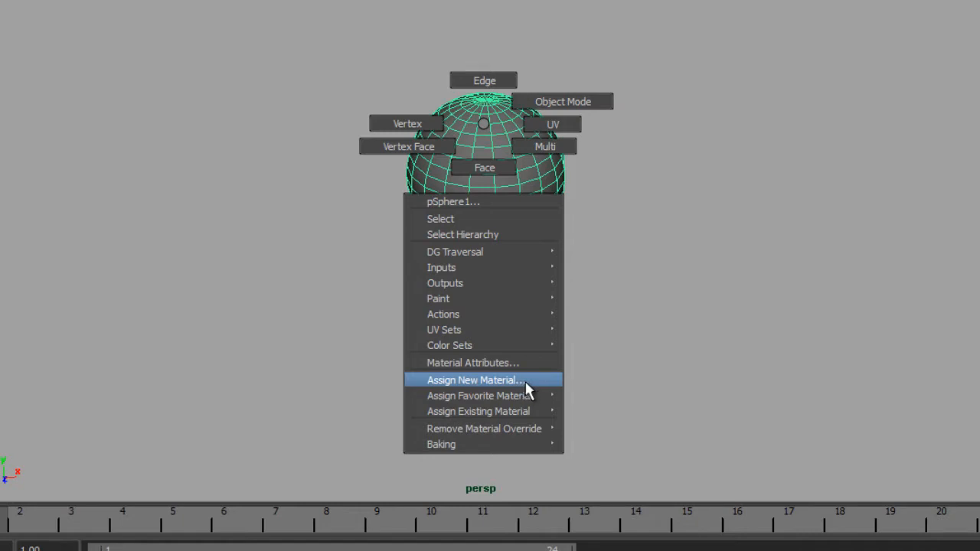
pyautogui.moveTo(523, 396)
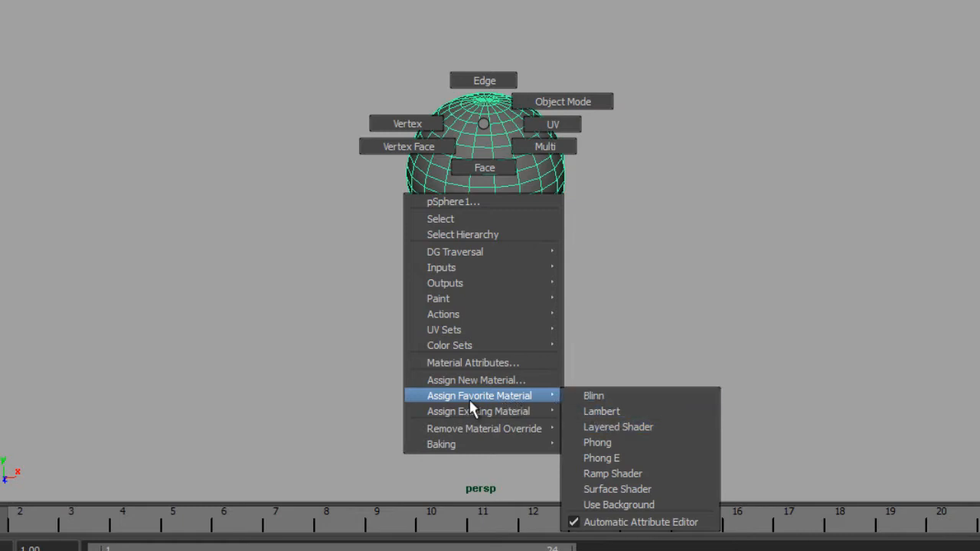
pyautogui.moveTo(465, 409)
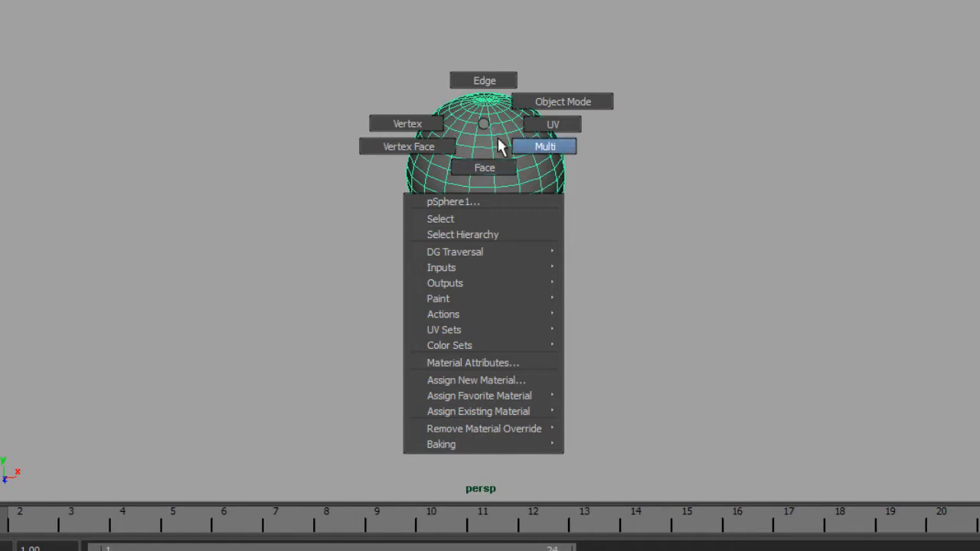
pyautogui.moveTo(539, 400)
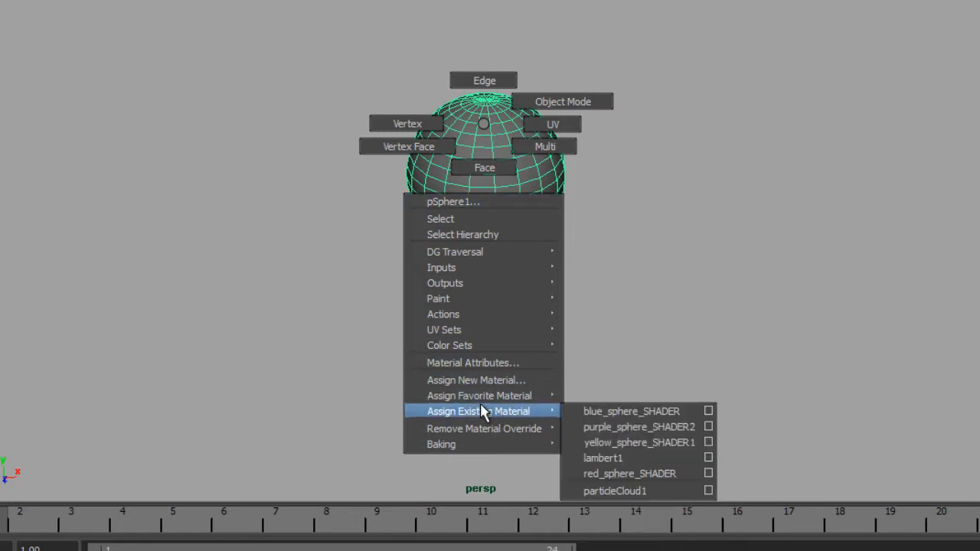
pyautogui.moveTo(477, 392)
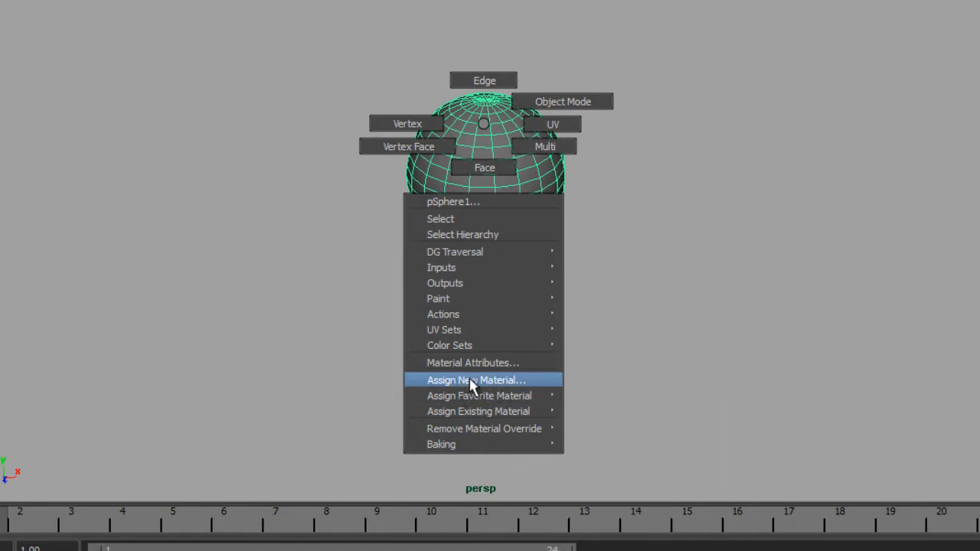
pyautogui.click(483, 381)
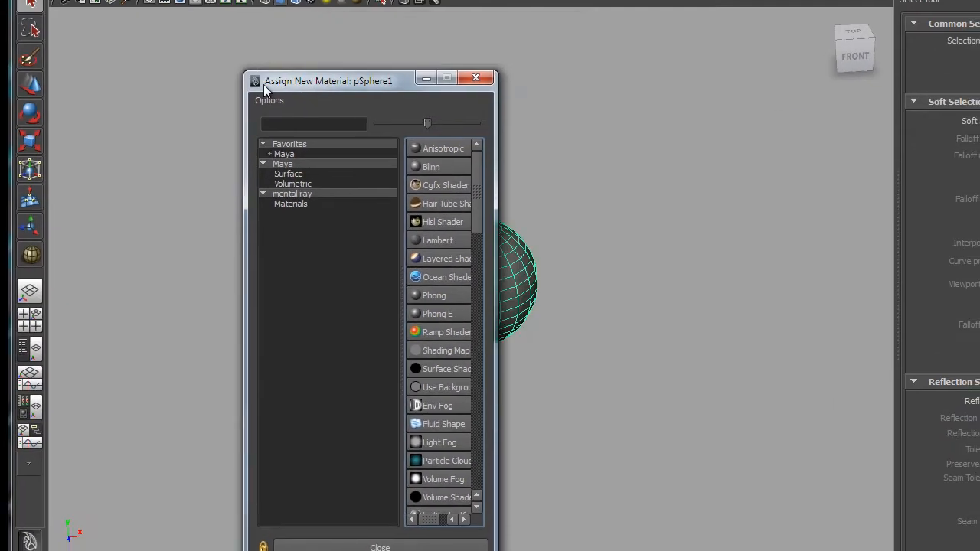
pyautogui.moveTo(263, 84); pyautogui.dragTo(179, 23)
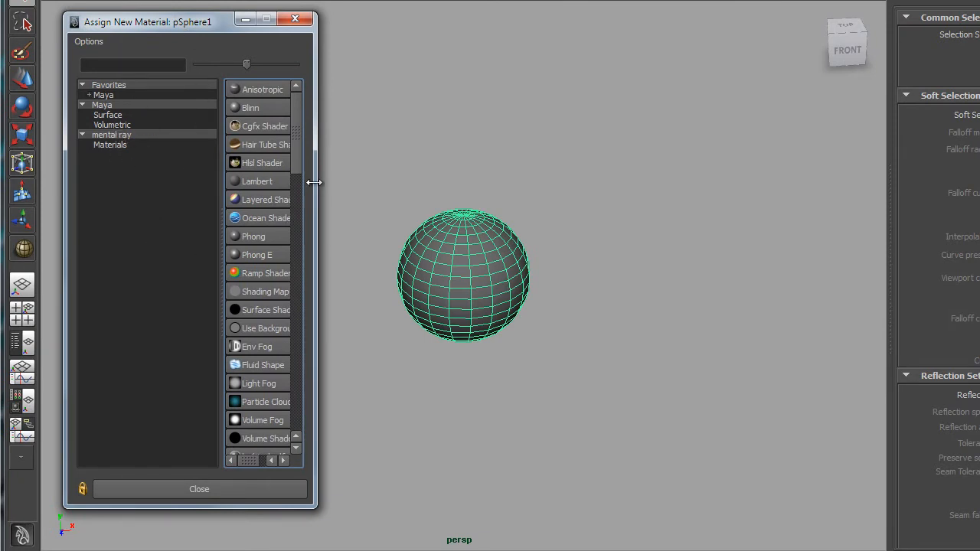
pyautogui.moveTo(318, 183); pyautogui.dragTo(376, 185)
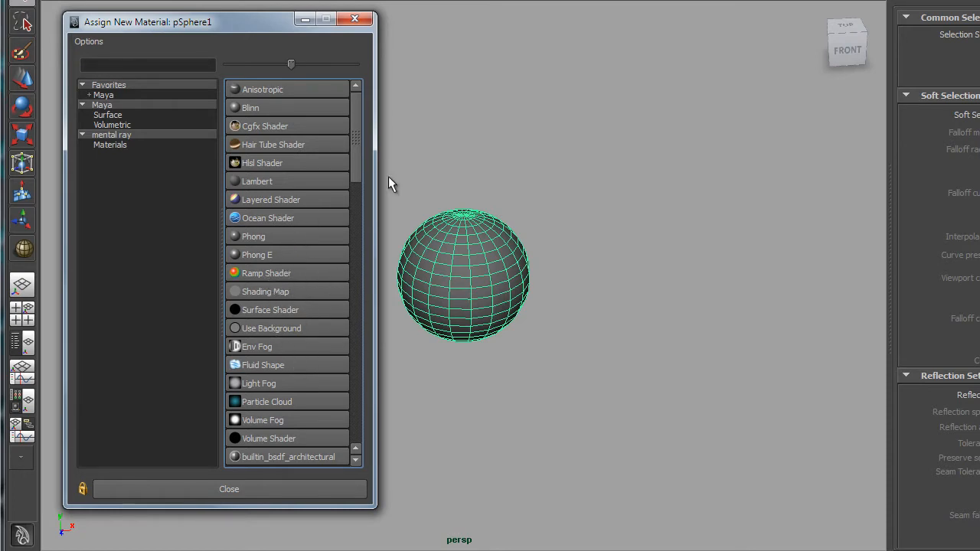
# - Browse the full list of available material types in the dialog
pyautogui.moveTo(354, 118)
pyautogui.mouseDown()
pyautogui.moveTo(353, 290)
pyautogui.moveTo(364, 113)
pyautogui.mouseUp()
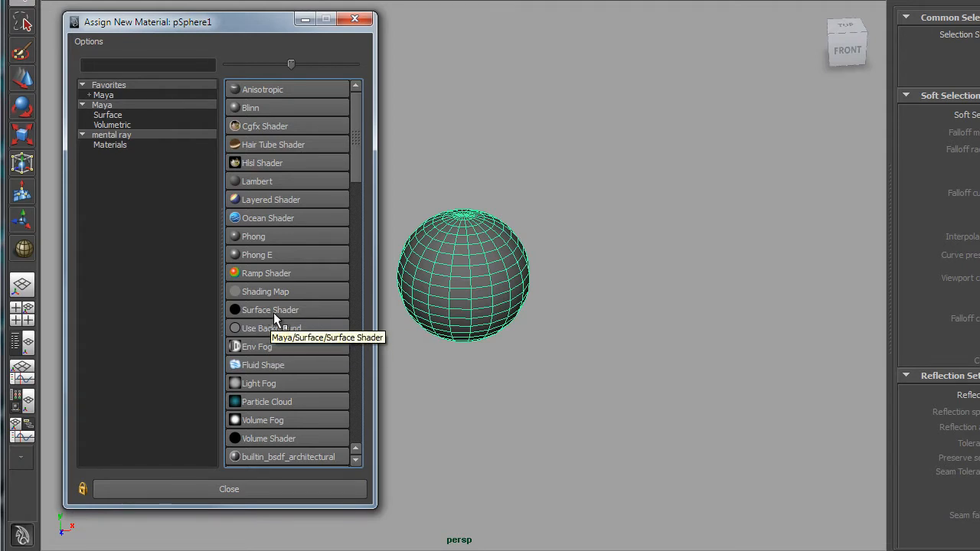
pyautogui.moveTo(350, 180); pyautogui.dragTo(354, 271)
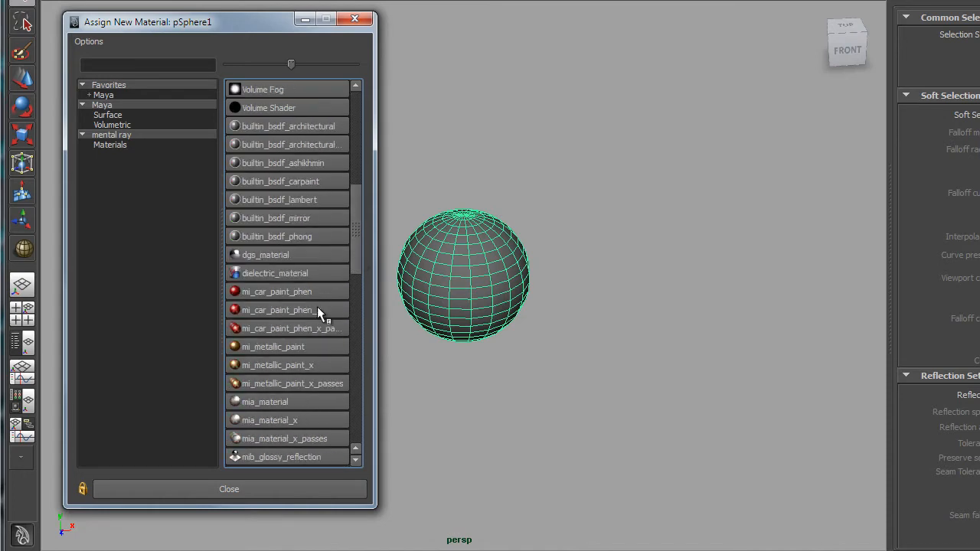
pyautogui.moveTo(350, 236); pyautogui.dragTo(360, 102)
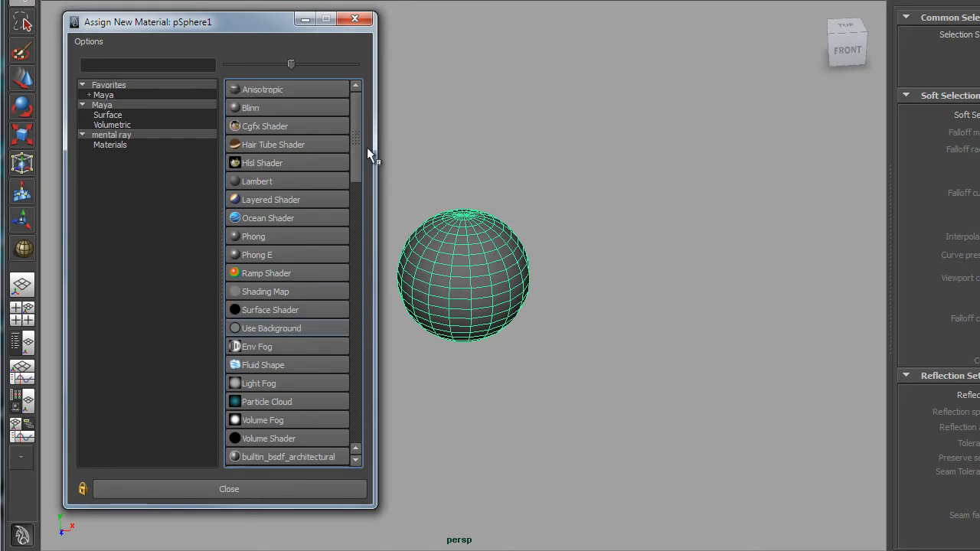
pyautogui.moveTo(355, 122); pyautogui.dragTo(359, 243)
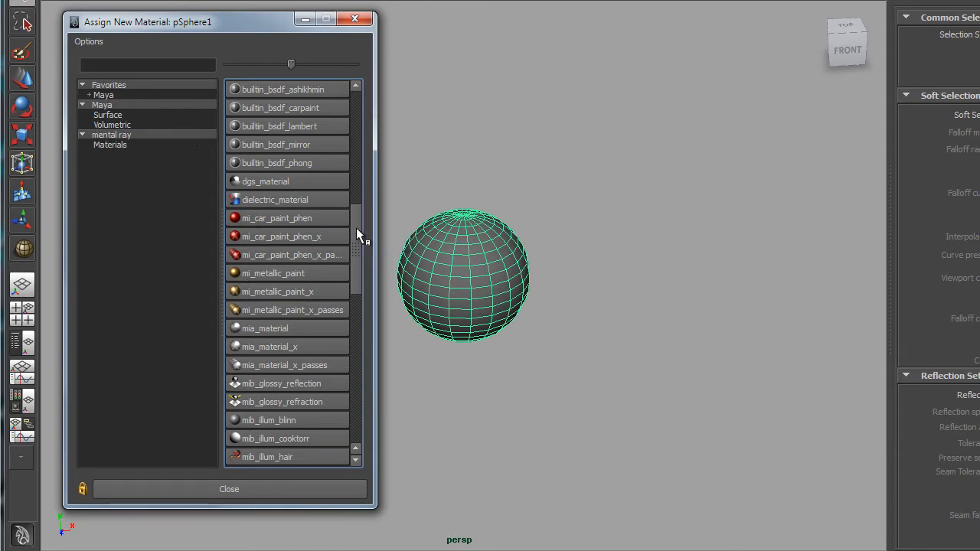
pyautogui.moveTo(357, 228); pyautogui.dragTo(362, 80)
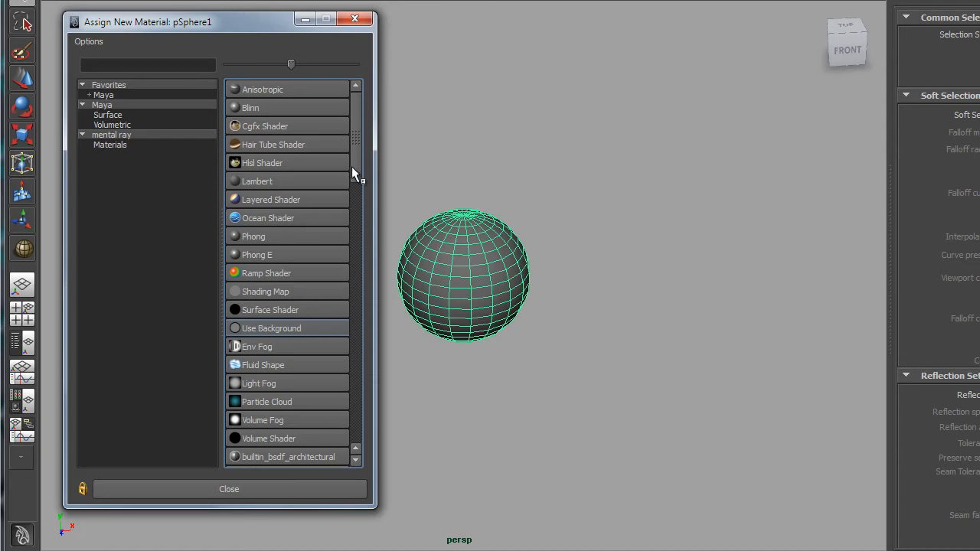
pyautogui.moveTo(351, 167); pyautogui.dragTo(362, 299)
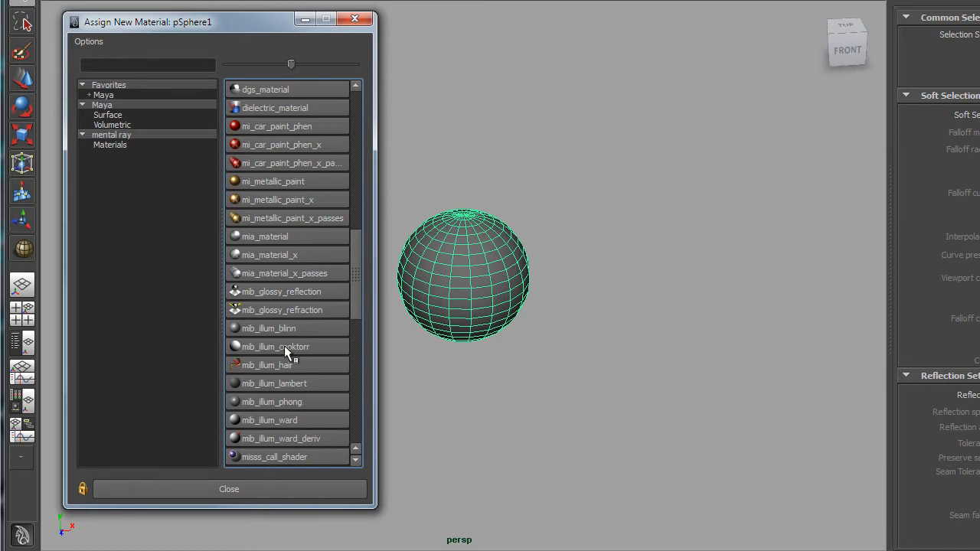
pyautogui.moveTo(354, 255); pyautogui.dragTo(351, 361)
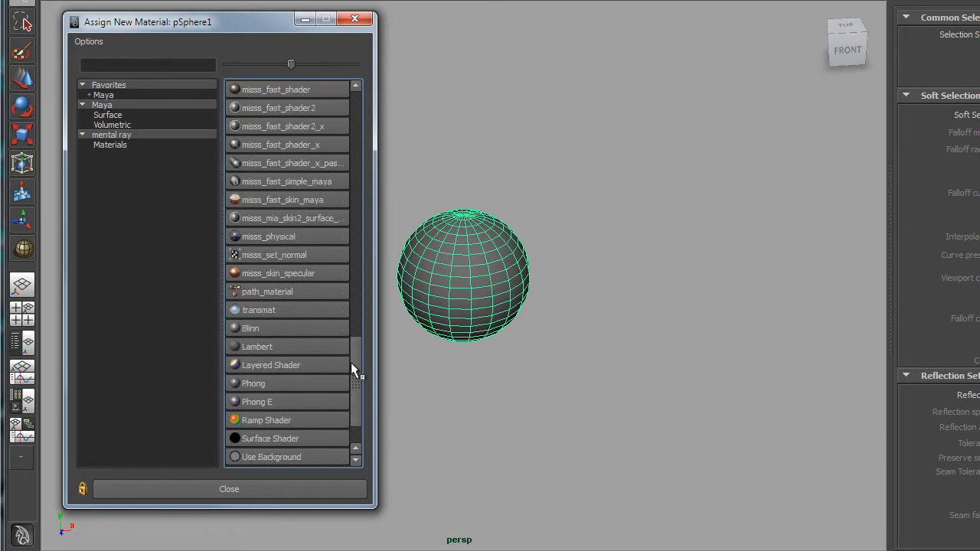
pyautogui.moveTo(358, 380); pyautogui.dragTo(348, 114)
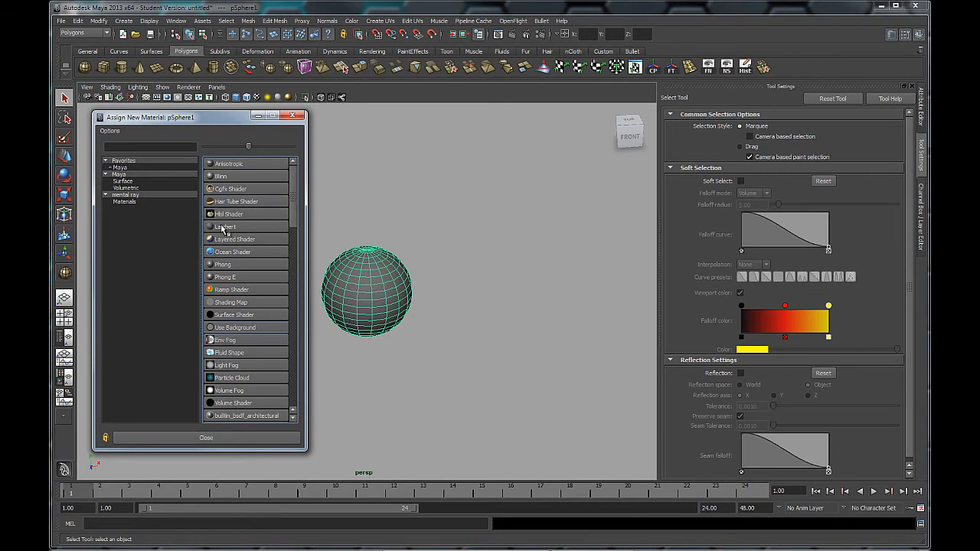
# - Assign a new Lambert material to the sphere and inspect its shape and material attributes
pyautogui.click(225, 228)
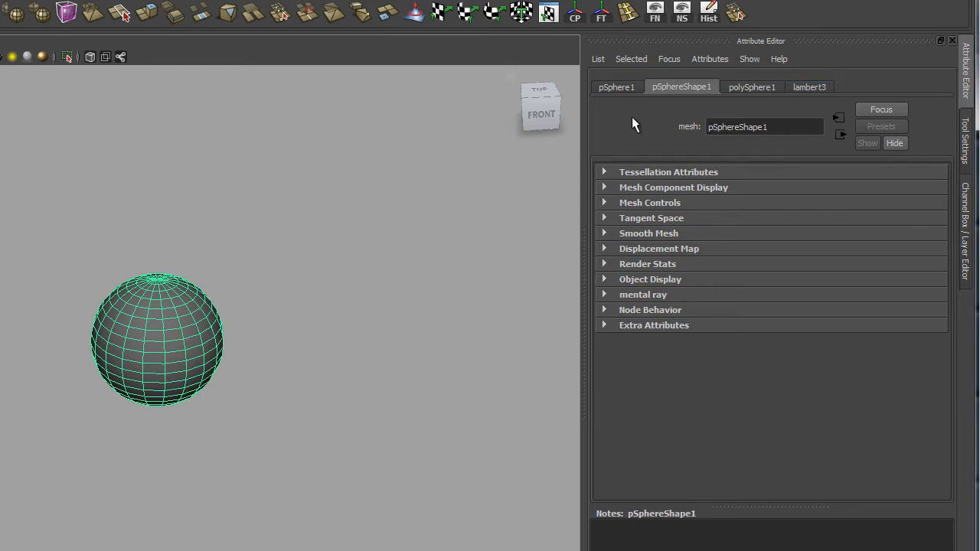
pyautogui.click(813, 87)
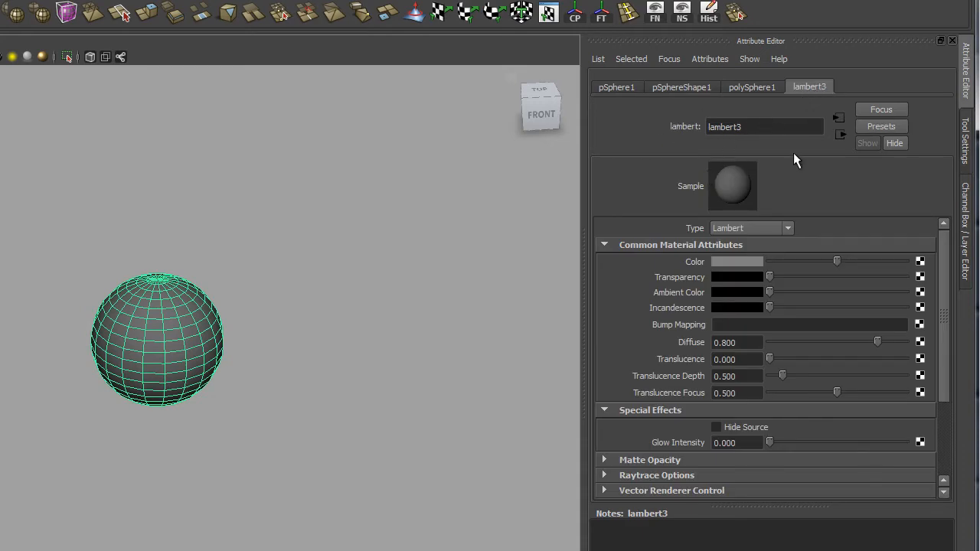
pyautogui.click(682, 89)
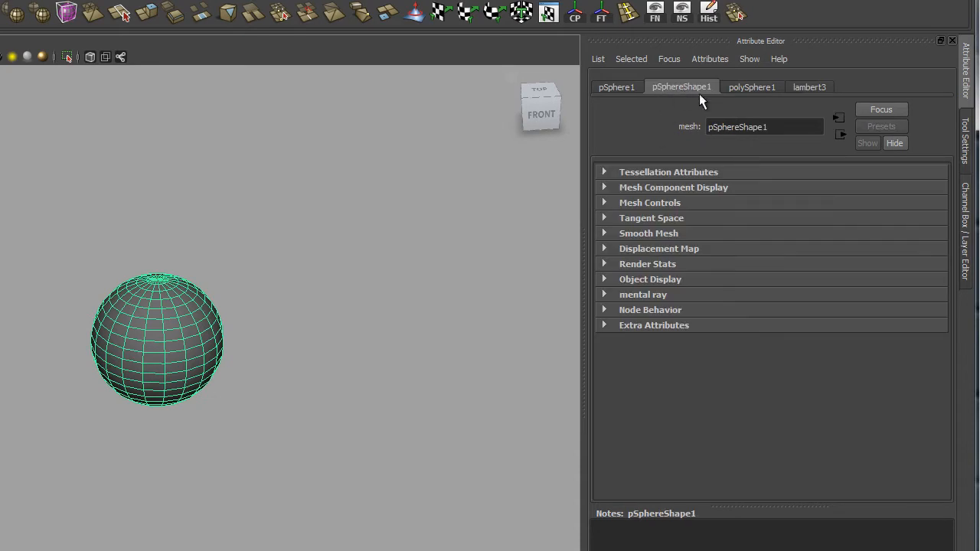
pyautogui.click(809, 87)
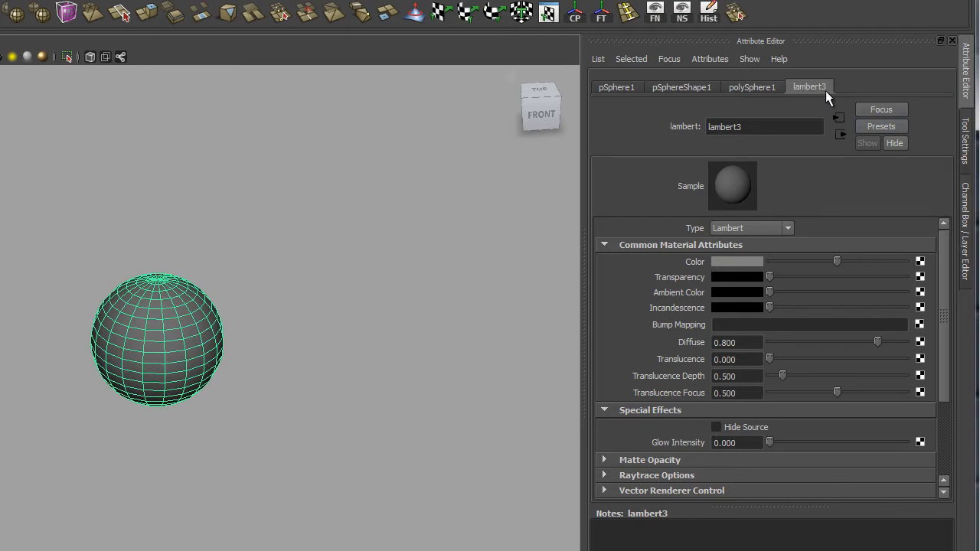
# - Rename the Lambert material red_SHADER
pyautogui.click(753, 127)
pyautogui.doubleClick(753, 128)
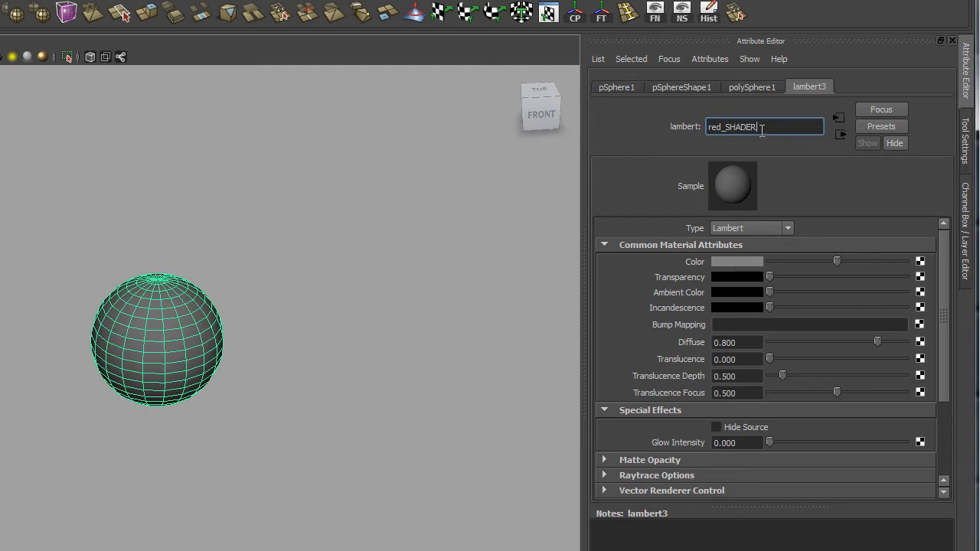
pyautogui.moveTo(726, 129); pyautogui.dragTo(766, 162)
pyautogui.press('Return')
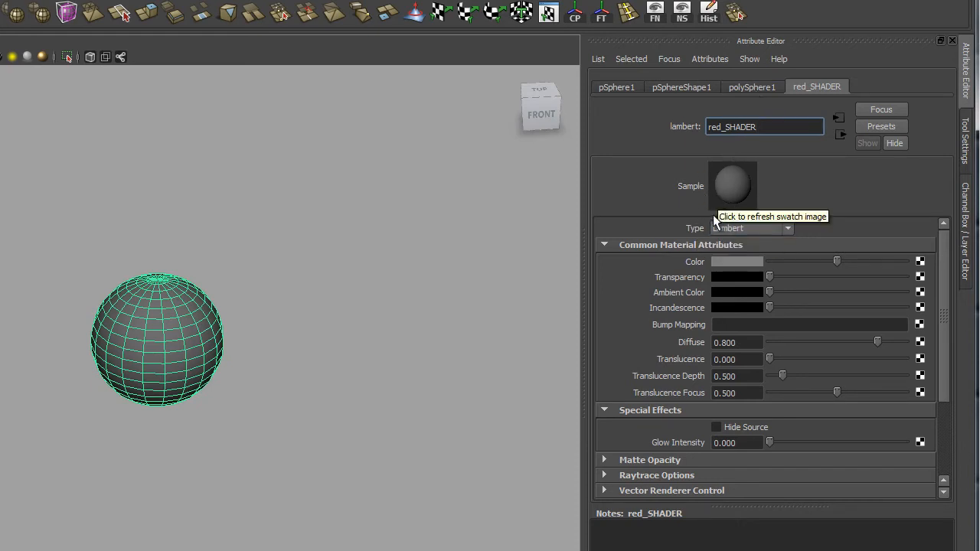
# - Switch the material type to Blinn and then back to Lambert
pyautogui.click(762, 229)
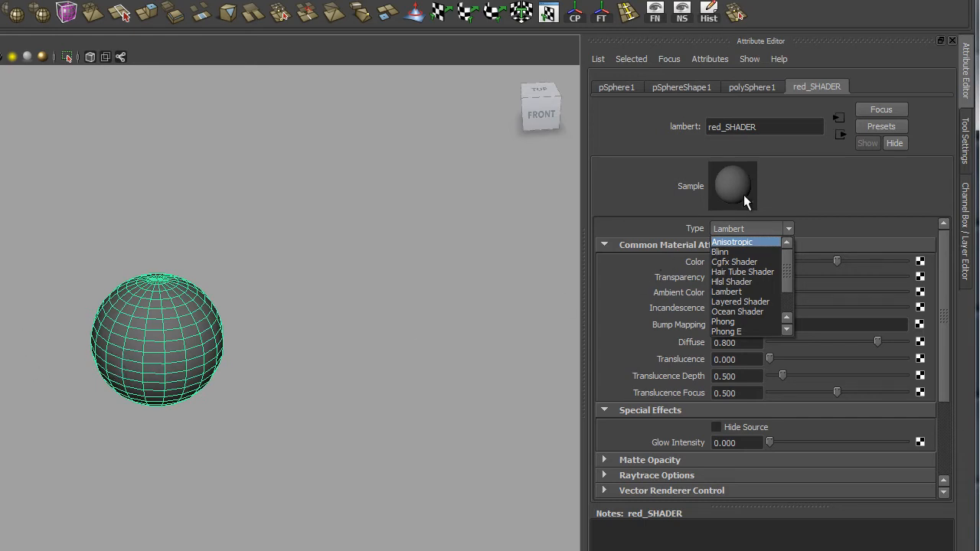
pyautogui.click(722, 253)
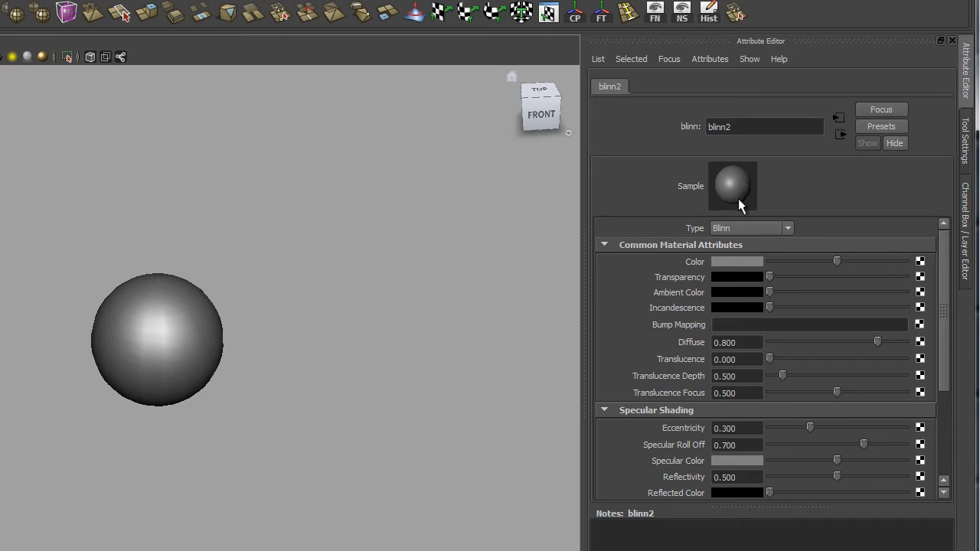
pyautogui.doubleClick(743, 129)
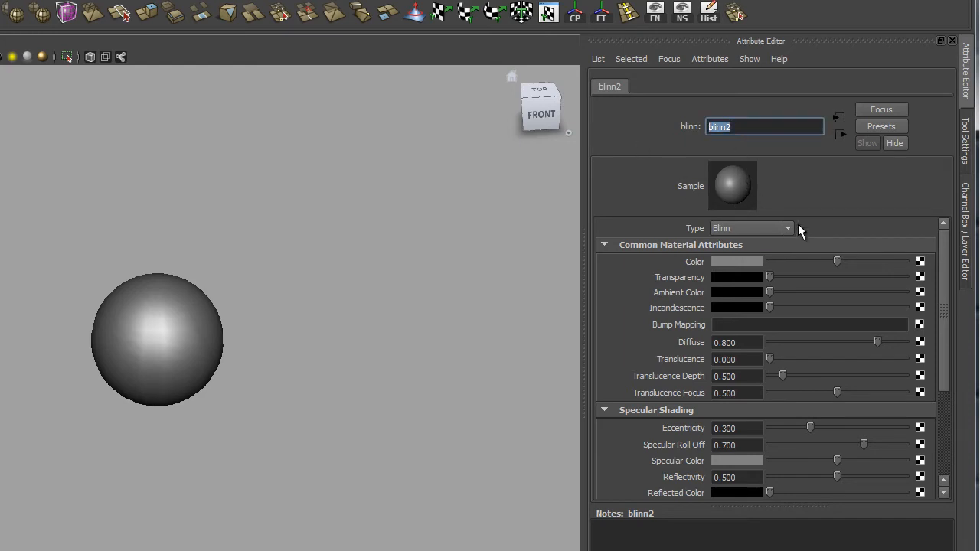
pyautogui.click(755, 228)
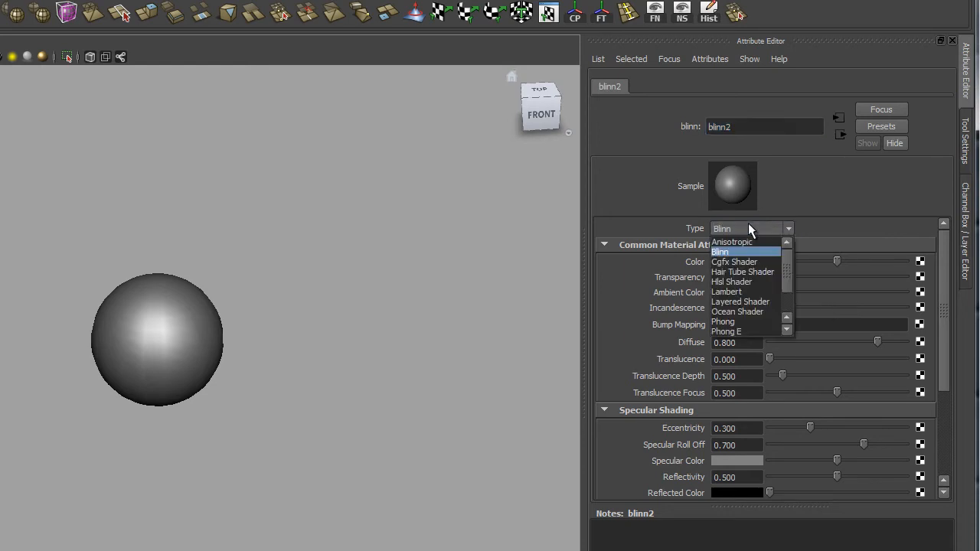
pyautogui.click(741, 293)
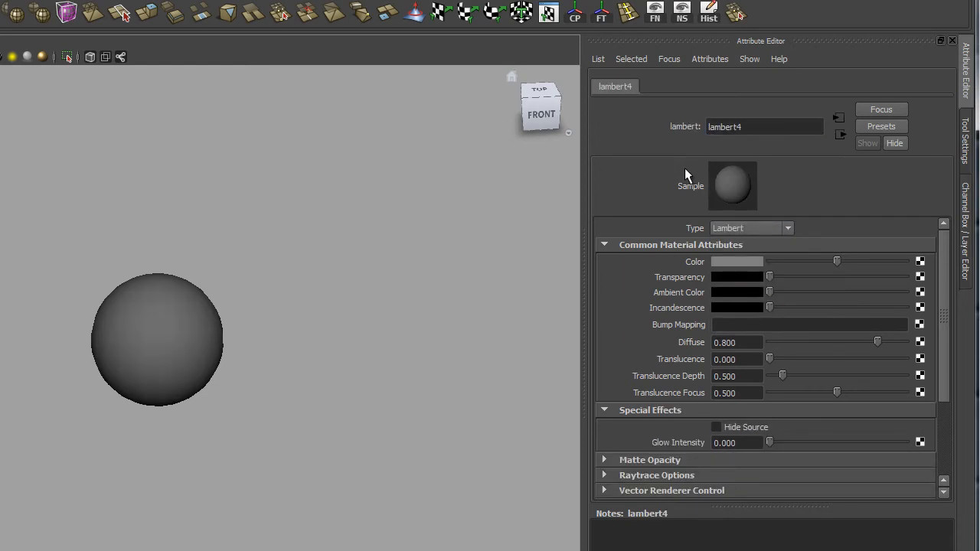
# - Rename the new Lambert material red_SHADER
pyautogui.doubleClick(763, 125)
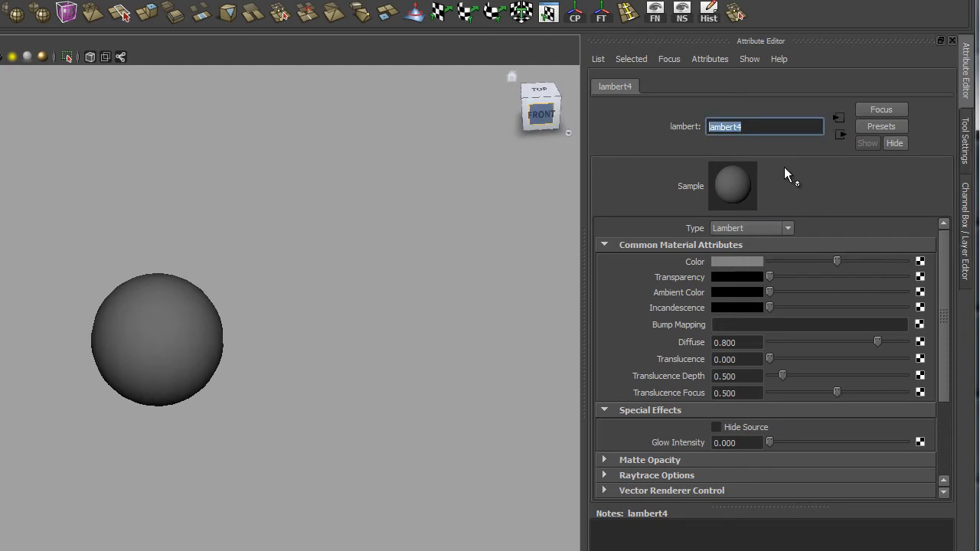
pyautogui.write('red SHADER')
pyautogui.press('Return')
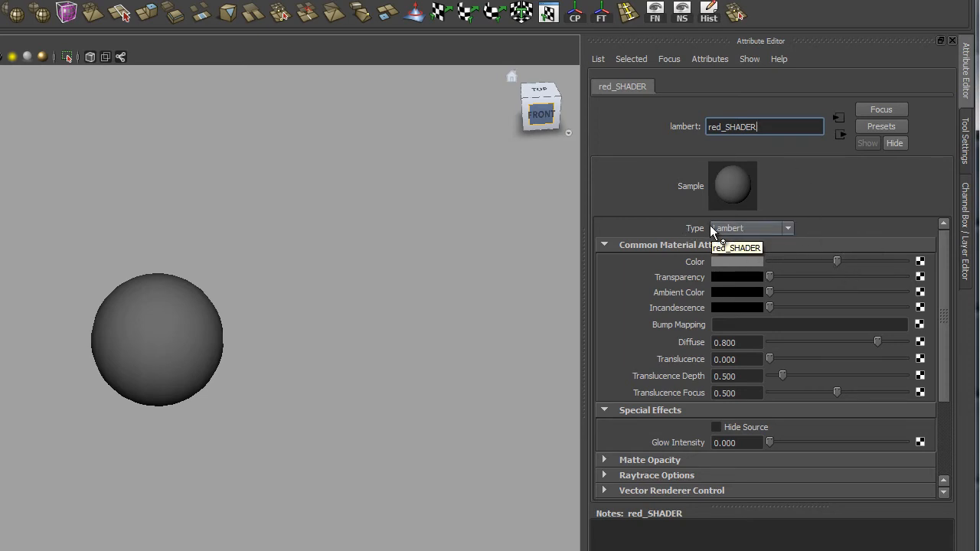
pyautogui.click(787, 228)
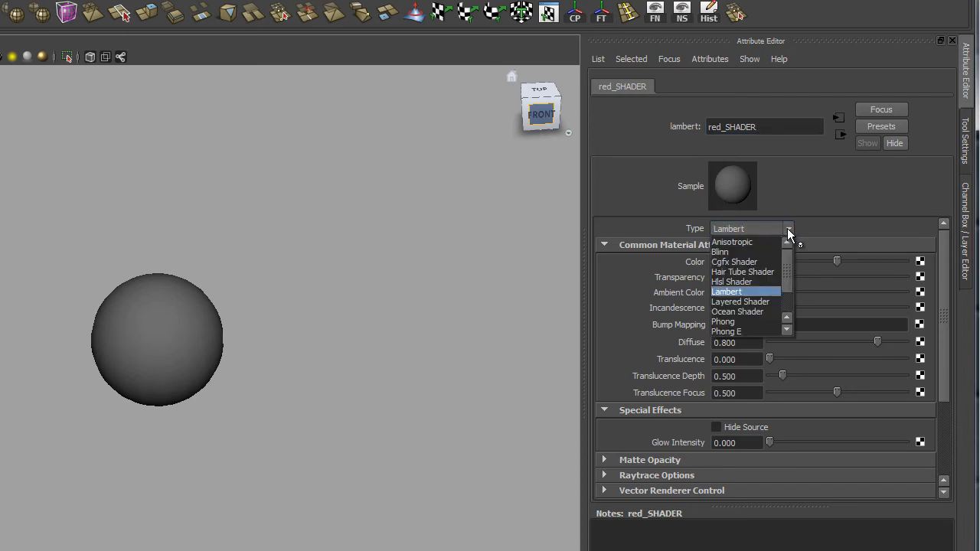
pyautogui.click(787, 229)
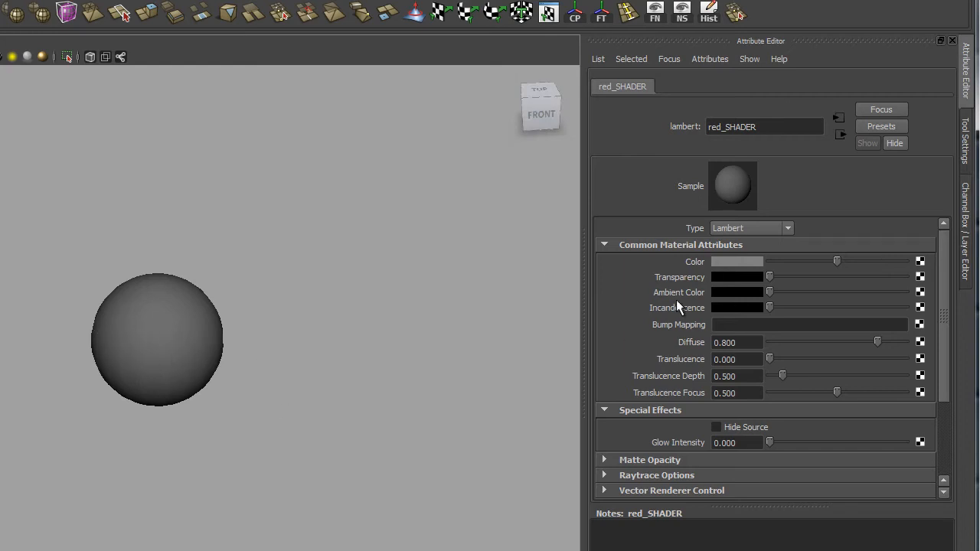
# - Adjust the material's Color value, brightening it to white and settling on a light grey
pyautogui.moveTo(837, 260); pyautogui.dragTo(920, 263)
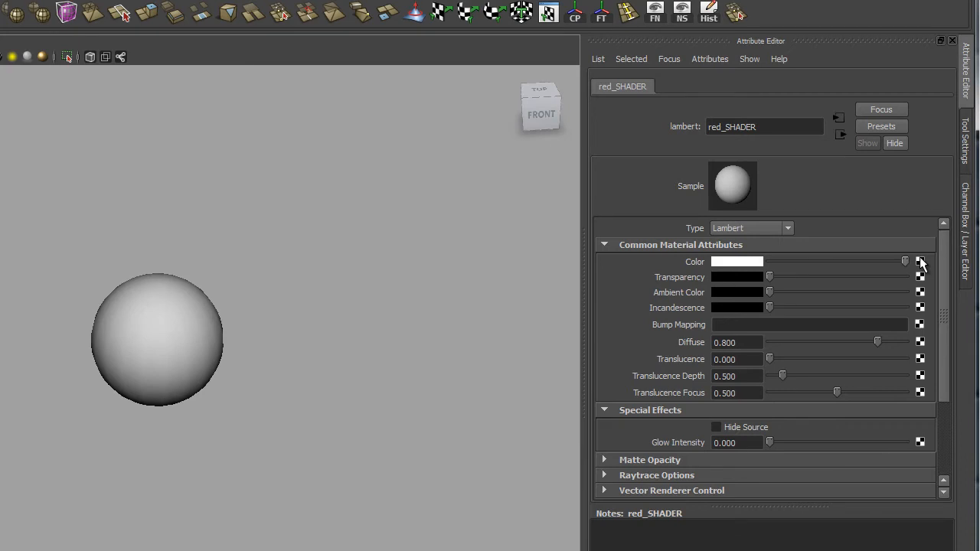
pyautogui.moveTo(906, 262); pyautogui.dragTo(849, 262)
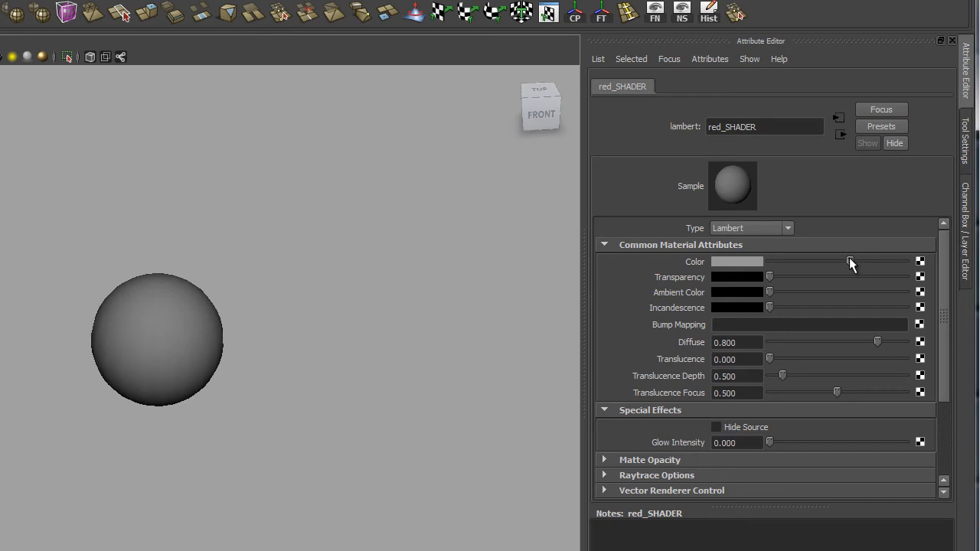
pyautogui.moveTo(849, 257)
pyautogui.mouseDown()
pyautogui.moveTo(870, 261)
pyautogui.moveTo(858, 267)
pyautogui.mouseUp()
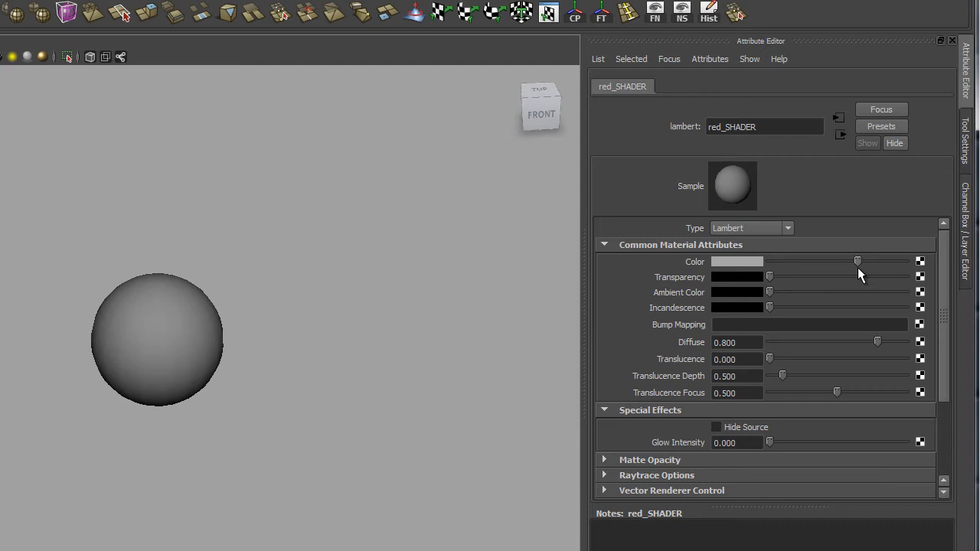
# - Sweep the material's Color value between white and black, then pick red as red_SHADER's Color
pyautogui.moveTo(856, 267); pyautogui.dragTo(906, 264)
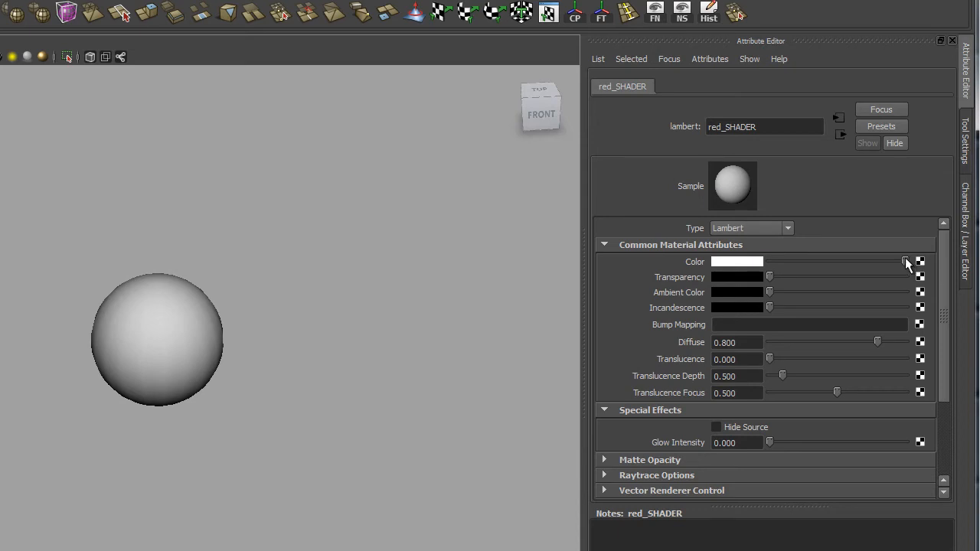
pyautogui.moveTo(906, 262); pyautogui.dragTo(766, 268)
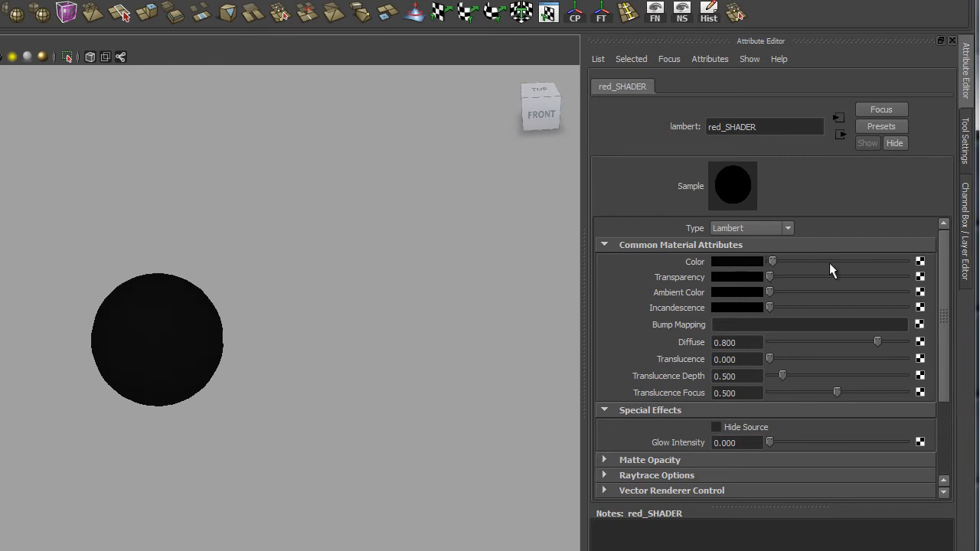
pyautogui.moveTo(829, 263)
pyautogui.mouseDown()
pyautogui.moveTo(897, 263)
pyautogui.moveTo(780, 266)
pyautogui.moveTo(897, 276)
pyautogui.moveTo(741, 264)
pyautogui.moveTo(952, 267)
pyautogui.moveTo(842, 264)
pyautogui.mouseUp()
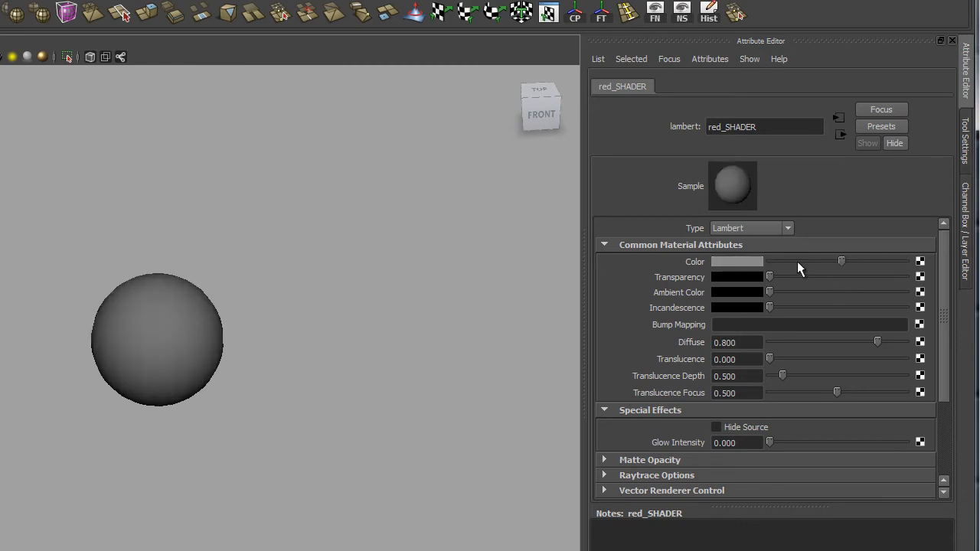
pyautogui.click(731, 263)
pyautogui.click(753, 261)
pyautogui.click(728, 261)
pyautogui.click(644, 250)
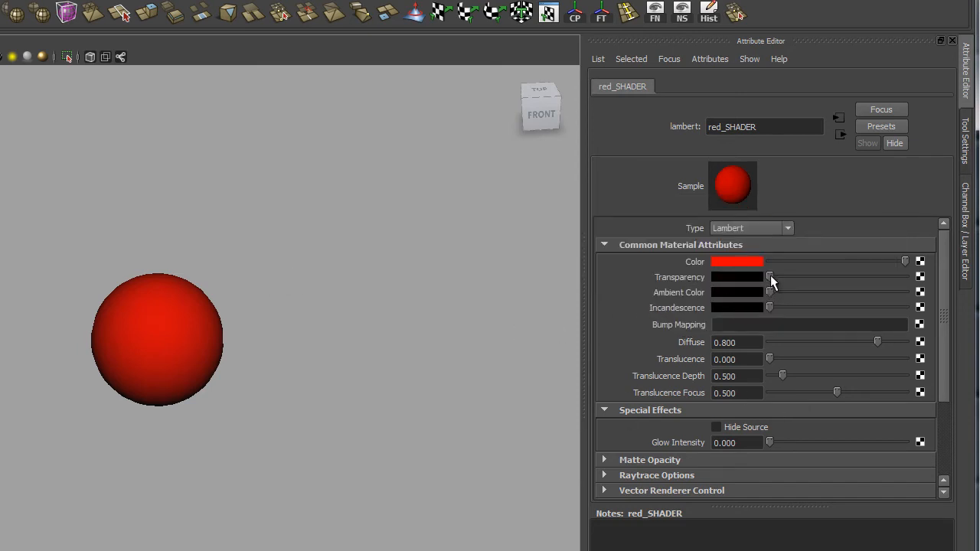
# - Try raising Transparency and Incandescence on red_SHADER, returning each of them to zero
pyautogui.moveTo(769, 277); pyautogui.dragTo(876, 288)
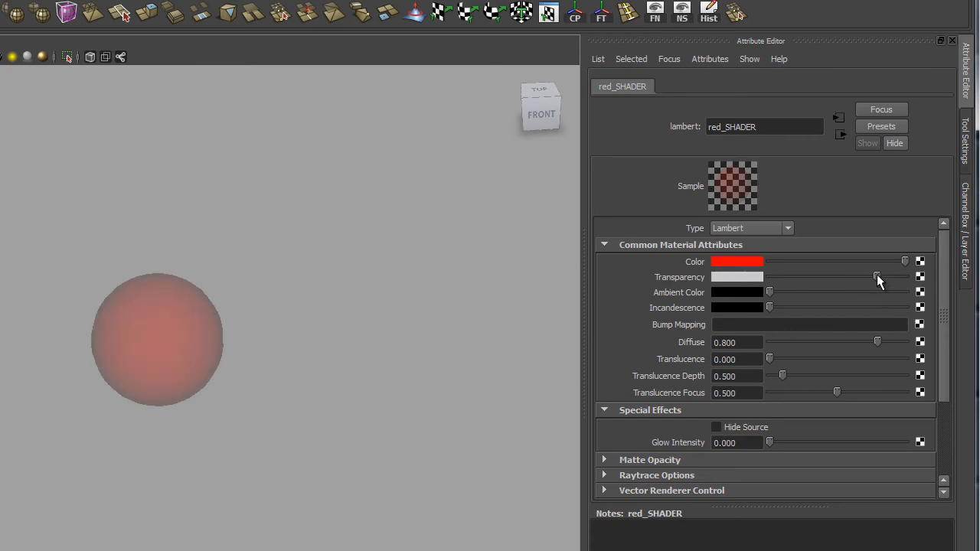
pyautogui.moveTo(877, 274); pyautogui.dragTo(759, 278)
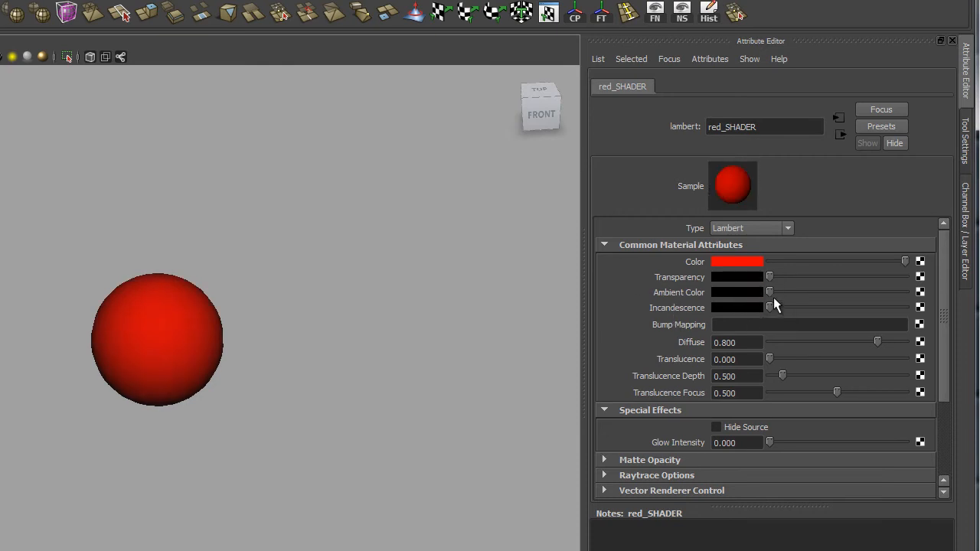
pyautogui.moveTo(771, 290); pyautogui.dragTo(906, 306)
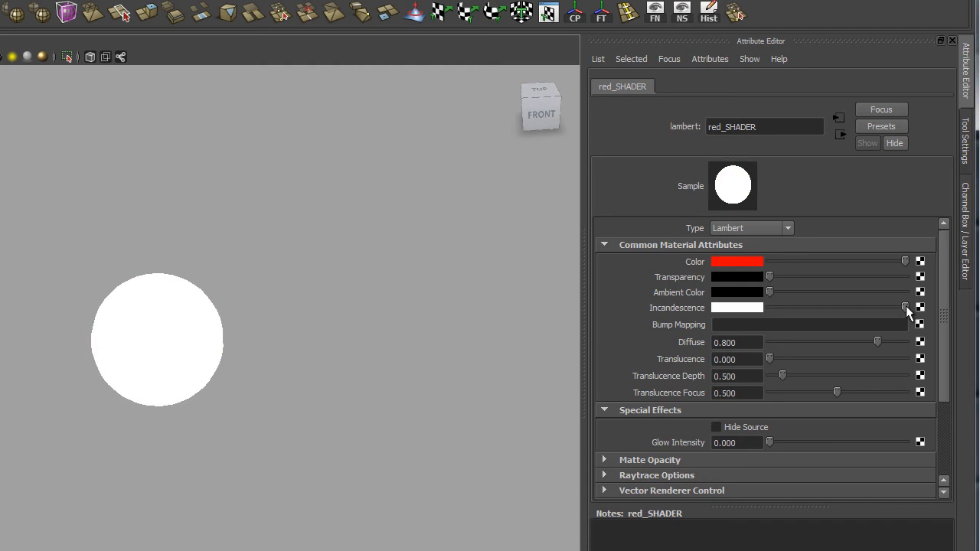
pyautogui.moveTo(906, 306); pyautogui.dragTo(857, 308)
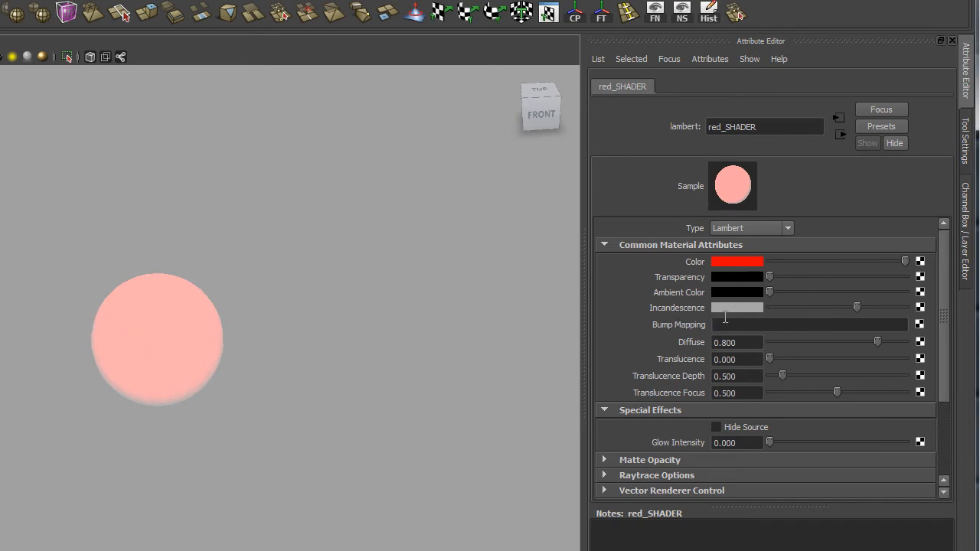
pyautogui.moveTo(859, 304); pyautogui.dragTo(906, 309)
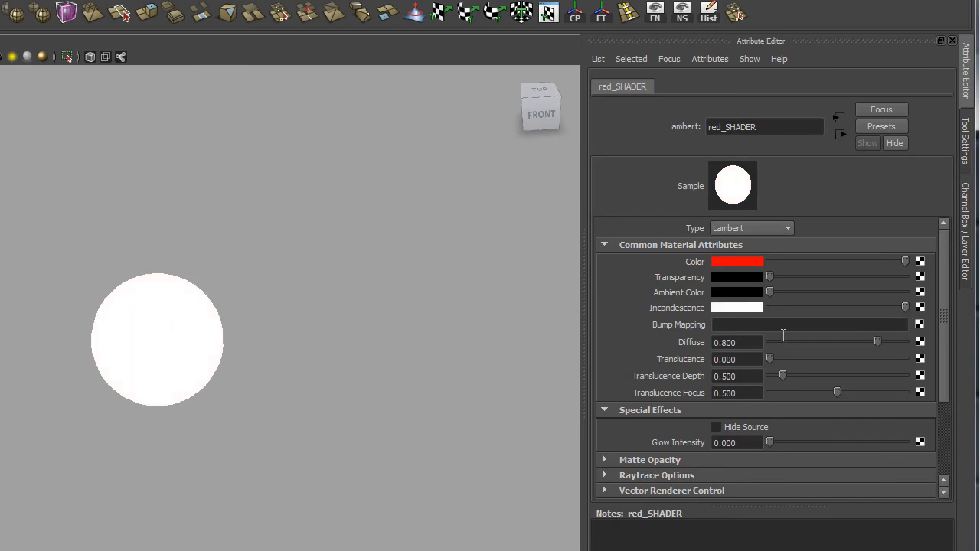
pyautogui.moveTo(844, 308); pyautogui.dragTo(675, 342)
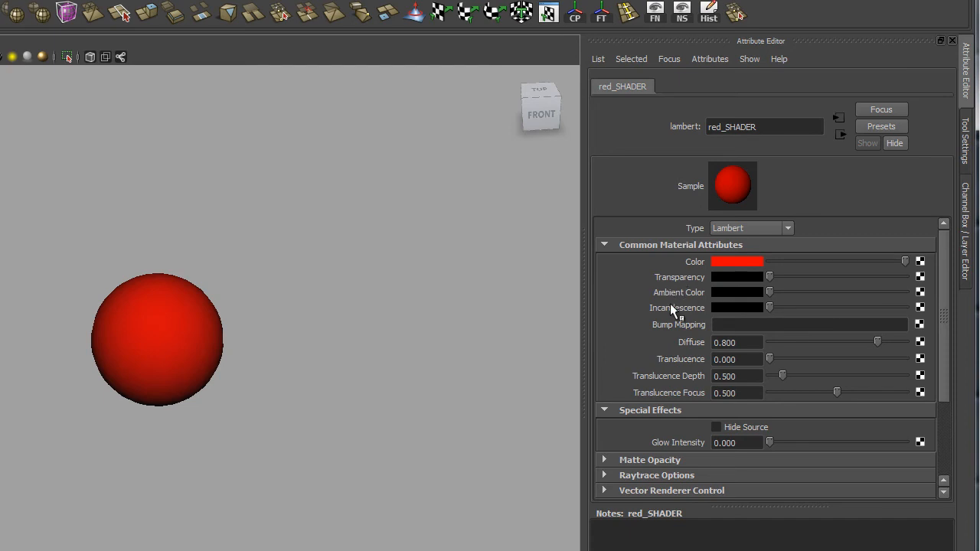
# - Nudge Diffuse to 0.802 while trying the Ambient Color, Translucence, Translucence Depth and Glow Intensity controls
pyautogui.moveTo(771, 291)
pyautogui.mouseDown()
pyautogui.moveTo(800, 291)
pyautogui.moveTo(811, 307)
pyautogui.moveTo(748, 311)
pyautogui.moveTo(769, 292)
pyautogui.mouseUp()
pyautogui.moveTo(878, 344)
pyautogui.mouseDown()
pyautogui.moveTo(768, 344)
pyautogui.moveTo(905, 344)
pyautogui.moveTo(778, 344)
pyautogui.moveTo(894, 335)
pyautogui.moveTo(878, 354)
pyautogui.mouseUp()
pyautogui.moveTo(771, 359)
pyautogui.mouseDown()
pyautogui.moveTo(851, 355)
pyautogui.moveTo(759, 359)
pyautogui.moveTo(823, 358)
pyautogui.moveTo(777, 358)
pyautogui.mouseUp()
pyautogui.moveTo(770, 360)
pyautogui.mouseDown()
pyautogui.moveTo(793, 362)
pyautogui.moveTo(767, 363)
pyautogui.mouseUp()
pyautogui.moveTo(739, 376); pyautogui.dragTo(696, 374)
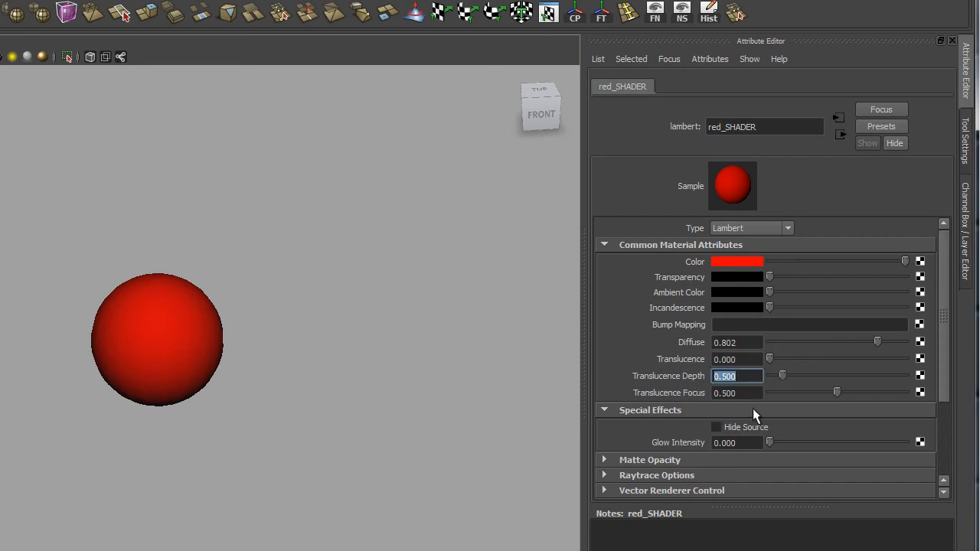
pyautogui.press('Tab')
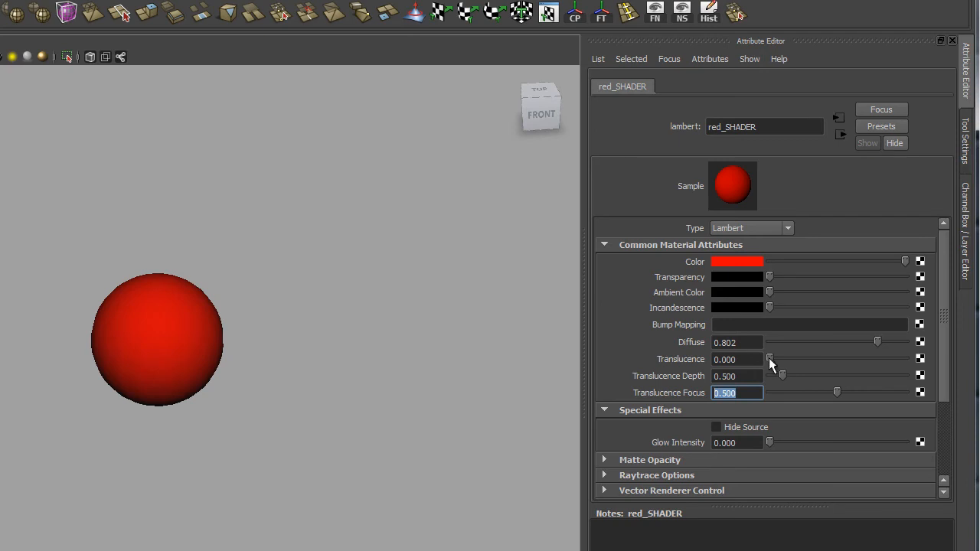
pyautogui.moveTo(770, 357)
pyautogui.mouseDown()
pyautogui.moveTo(789, 358)
pyautogui.moveTo(760, 369)
pyautogui.mouseUp()
pyautogui.click(739, 443)
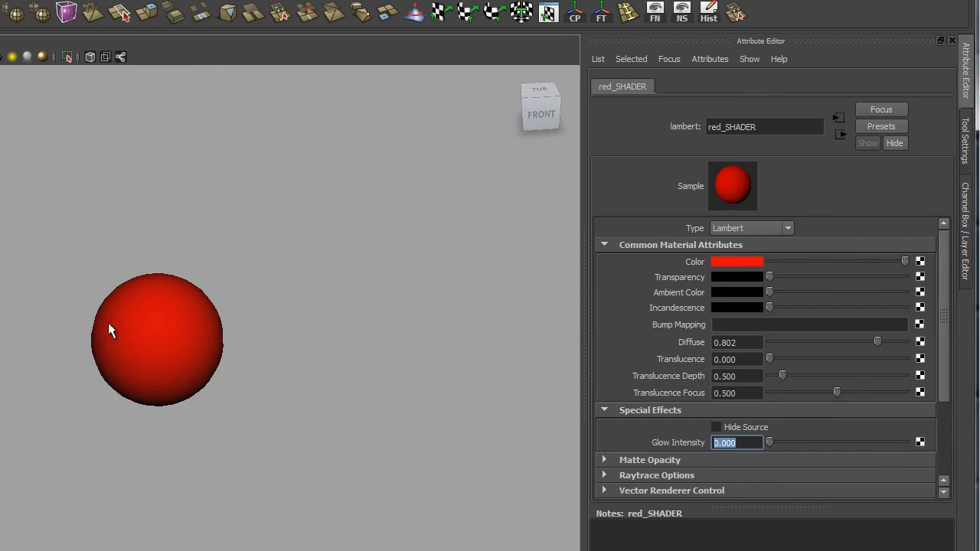
pyautogui.moveTo(772, 443); pyautogui.dragTo(702, 441)
# - Select the sphere, enlarge it in the view, and switch to face selection mode
pyautogui.click(420, 56)
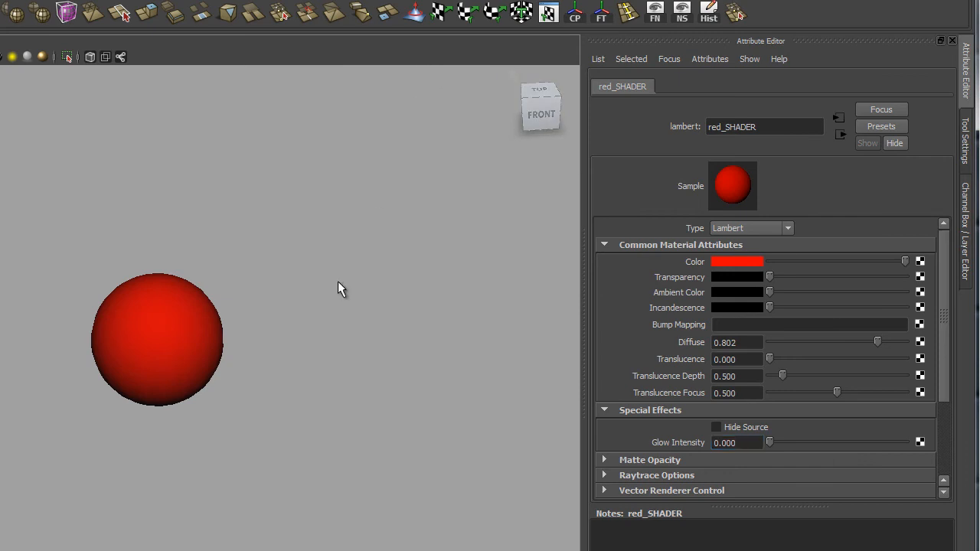
pyautogui.click(291, 352)
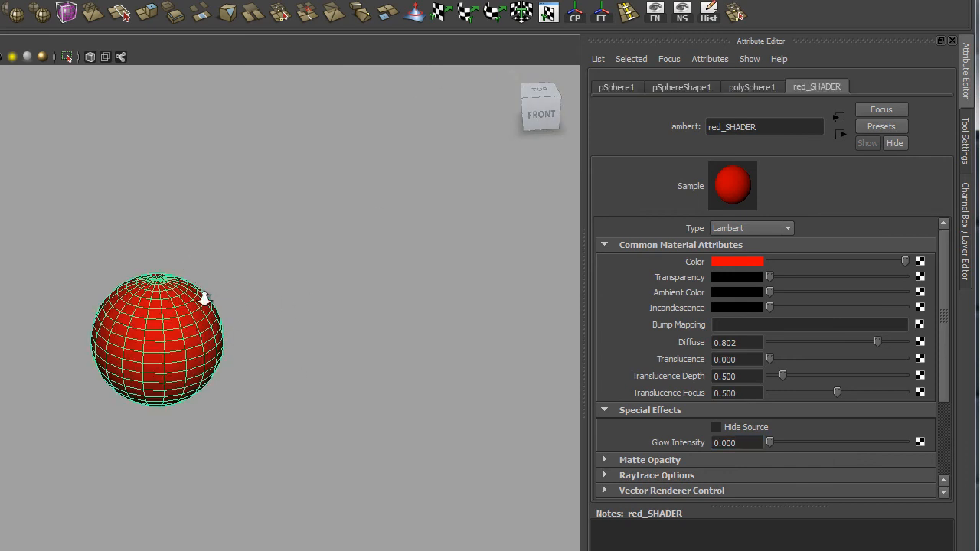
pyautogui.keyDown('alt'); pyautogui.moveTo(203, 297); pyautogui.dragTo(343, 453, button='right'); pyautogui.keyUp('alt')
pyautogui.keyDown('alt'); pyautogui.moveTo(211, 415); pyautogui.dragTo(209, 413); pyautogui.keyUp('alt')
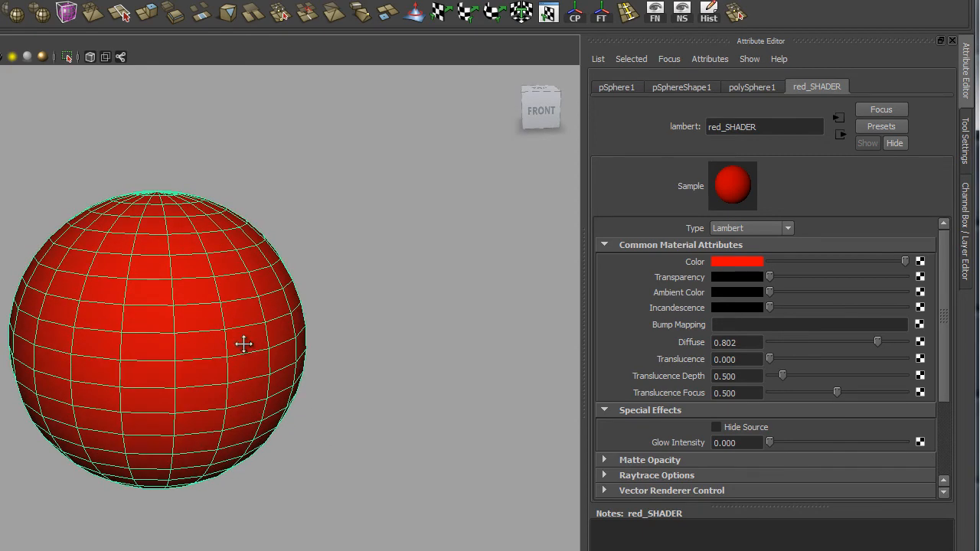
pyautogui.keyDown('alt'); pyautogui.moveTo(242, 346); pyautogui.dragTo(252, 413, button='right'); pyautogui.keyUp('alt')
pyautogui.keyDown('alt'); pyautogui.moveTo(266, 298); pyautogui.dragTo(258, 278, button='right'); pyautogui.keyUp('alt')
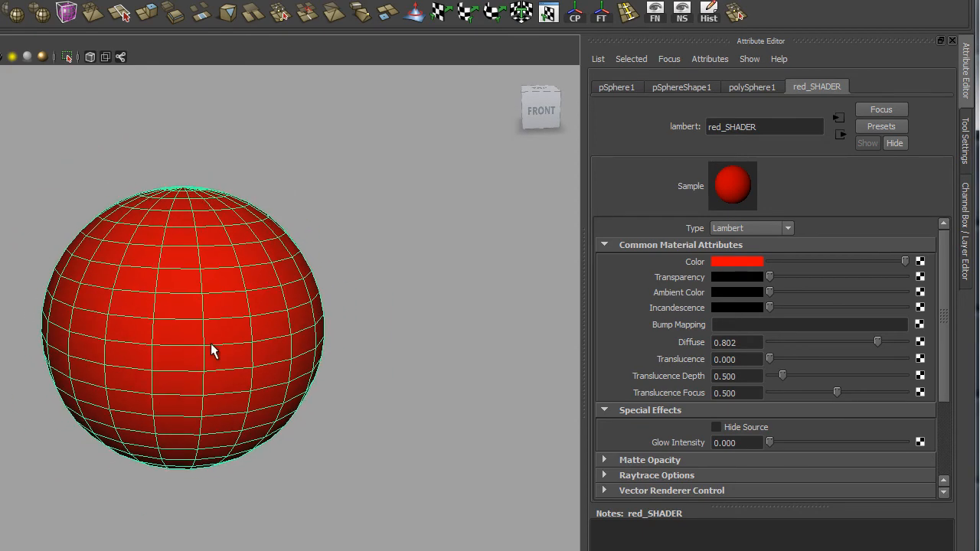
pyautogui.rightClick(176, 314)
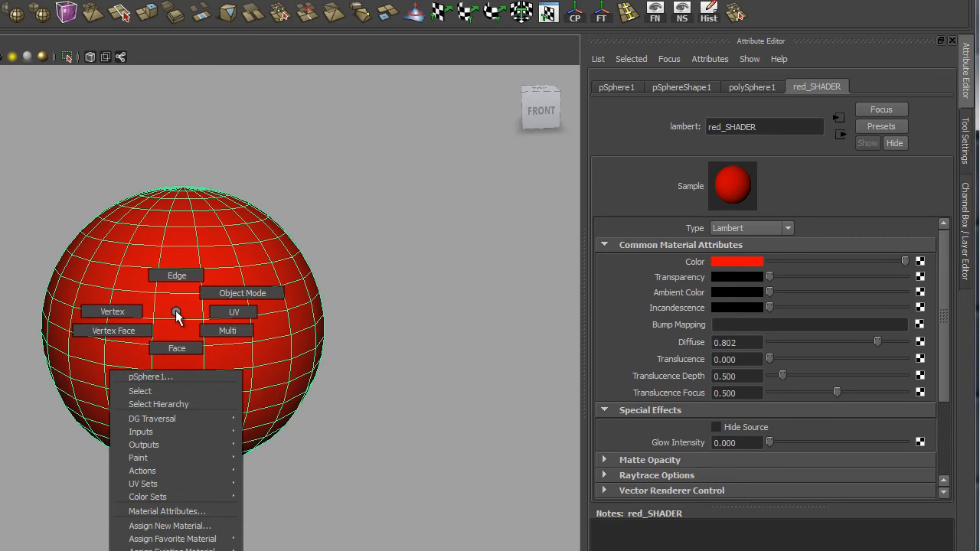
pyautogui.click(341, 453)
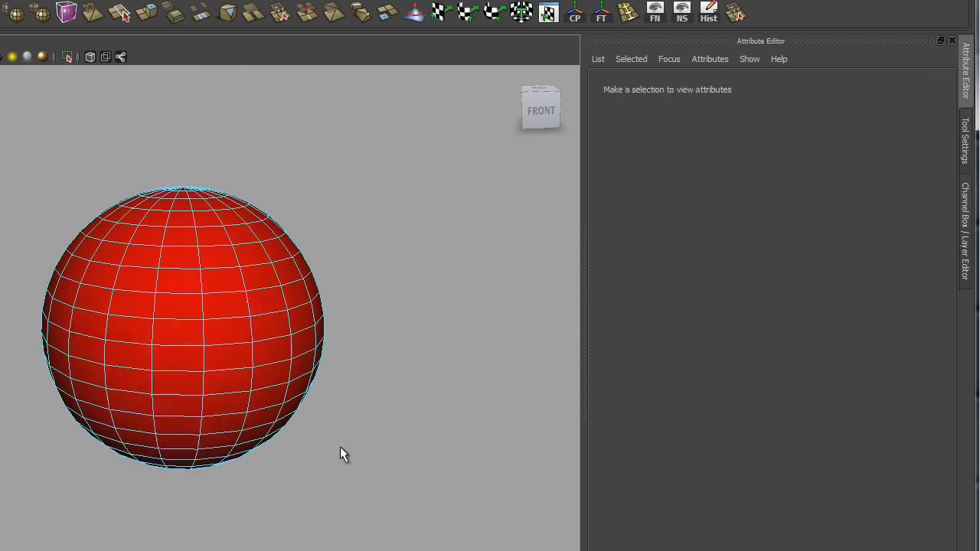
# - Select a block of faces on the sphere and assign a new Blinn material to them
pyautogui.click(167, 317)
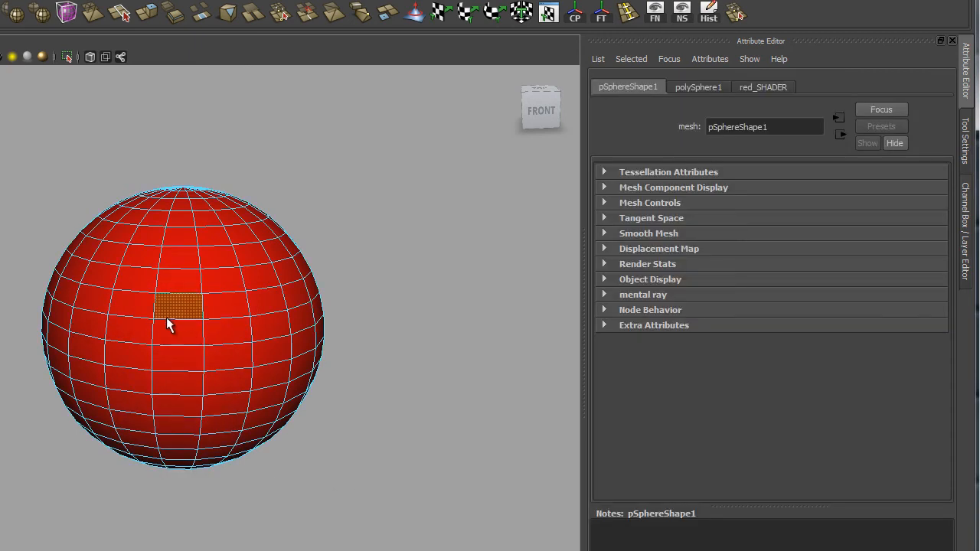
pyautogui.keyDown('shift'); pyautogui.click(215, 328); pyautogui.keyUp('shift')
pyautogui.keyDown('shift'); pyautogui.click(221, 354); pyautogui.keyUp('shift')
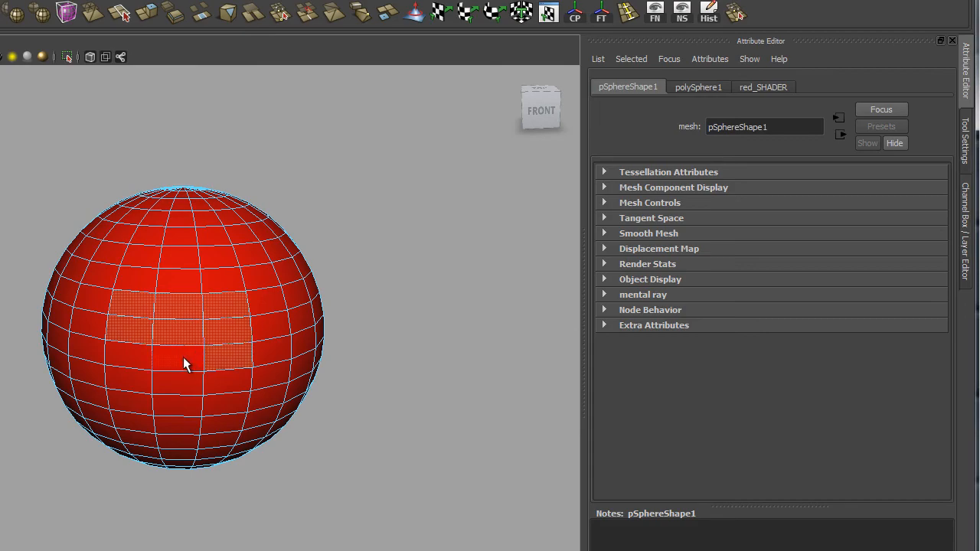
pyautogui.keyDown('shift'); pyautogui.click(153, 325); pyautogui.keyUp('shift')
pyautogui.keyDown('alt'); pyautogui.moveTo(225, 342); pyautogui.dragTo(321, 466); pyautogui.keyUp('alt')
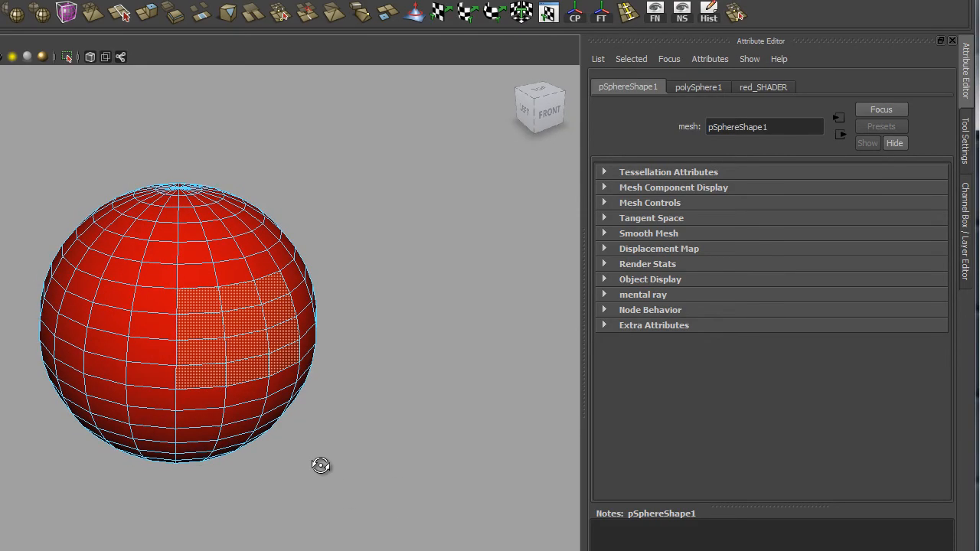
pyautogui.keyDown('alt'); pyautogui.moveTo(241, 414); pyautogui.dragTo(305, 383, button='middle'); pyautogui.keyUp('alt')
pyautogui.keyDown('alt'); pyautogui.moveTo(295, 381); pyautogui.dragTo(272, 394); pyautogui.keyUp('alt')
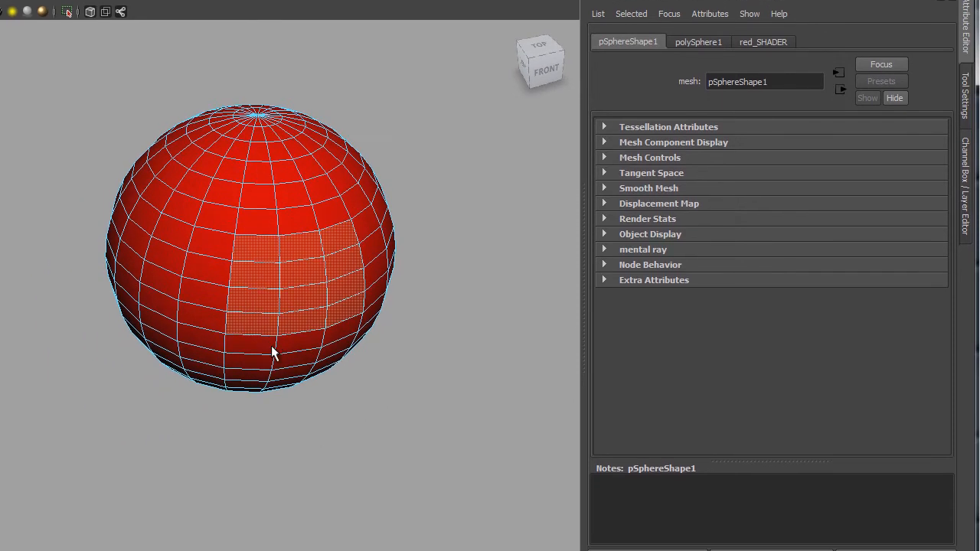
pyautogui.rightClick(298, 243)
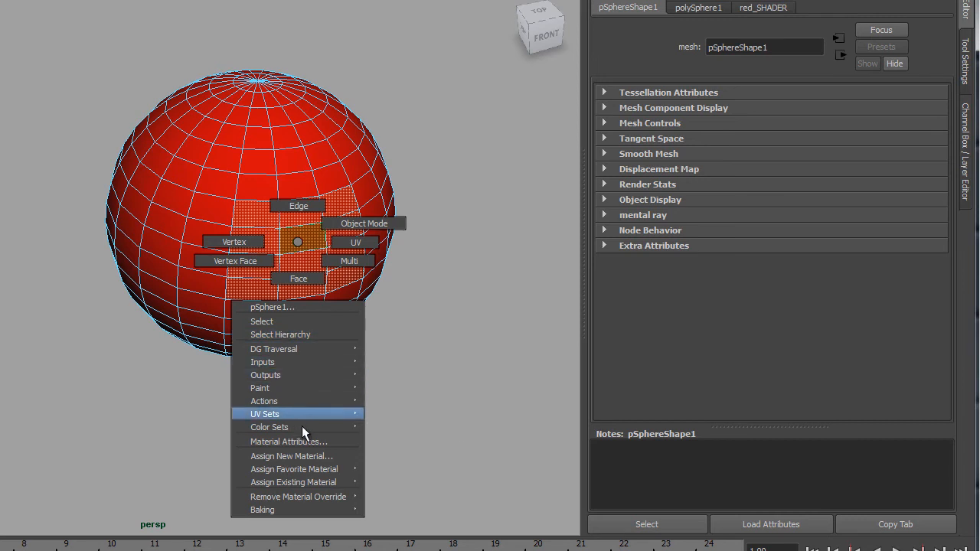
pyautogui.moveTo(268, 470)
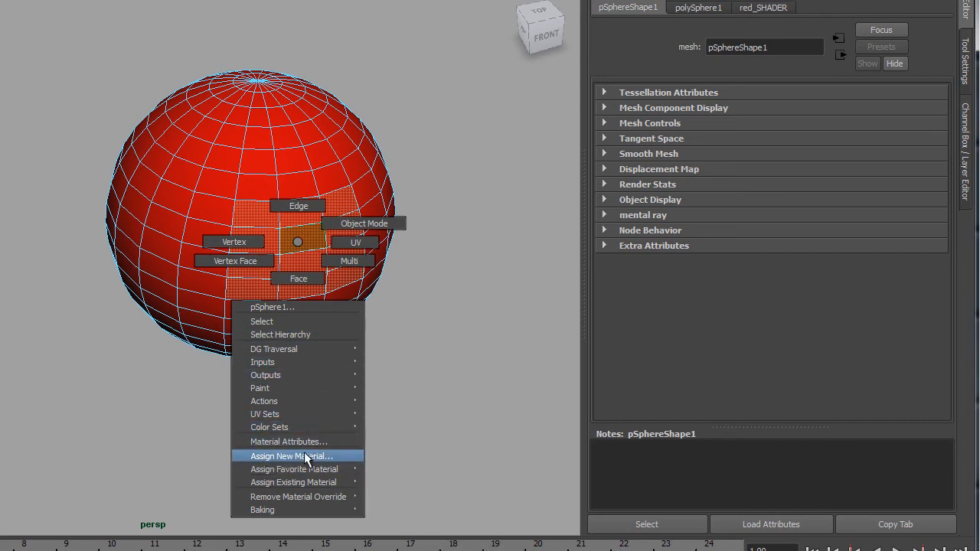
pyautogui.moveTo(301, 468)
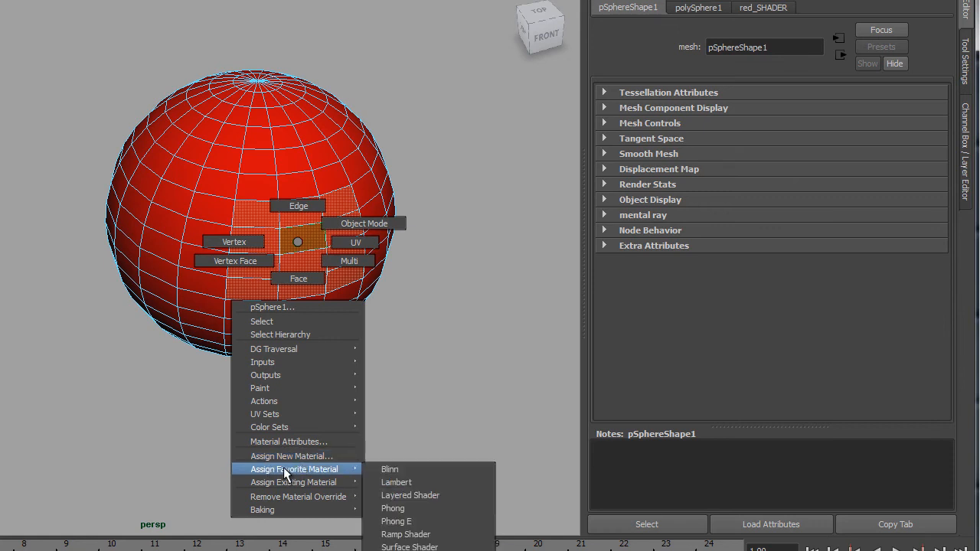
pyautogui.click(392, 476)
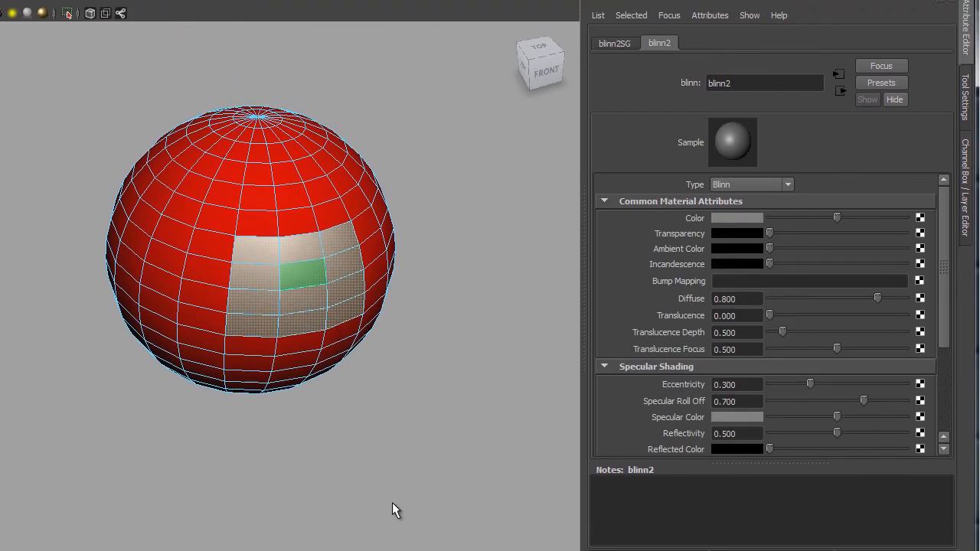
# - Rename the new Blinn material green_blinn_SHADER
pyautogui.keyDown('alt'); pyautogui.moveTo(350, 284); pyautogui.dragTo(253, 318); pyautogui.keyUp('alt')
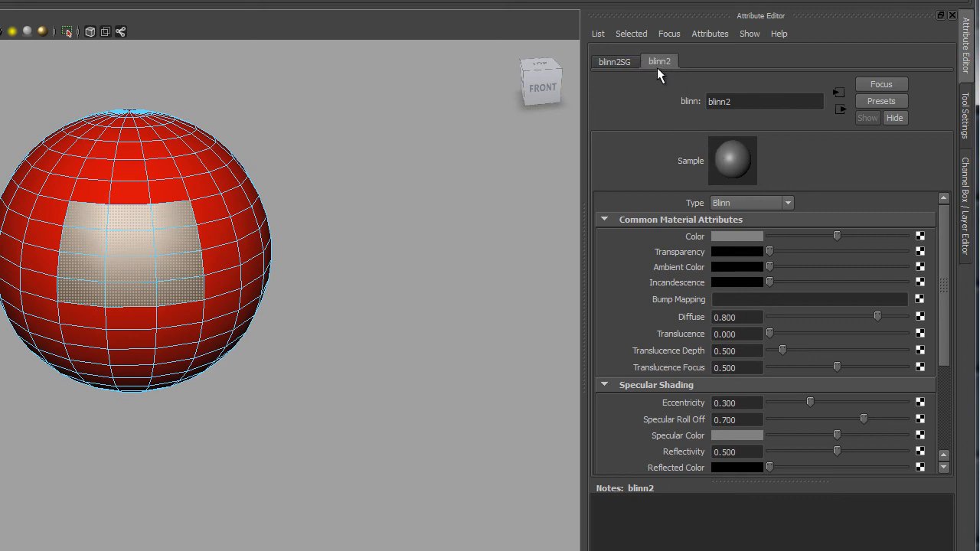
pyautogui.click(742, 105)
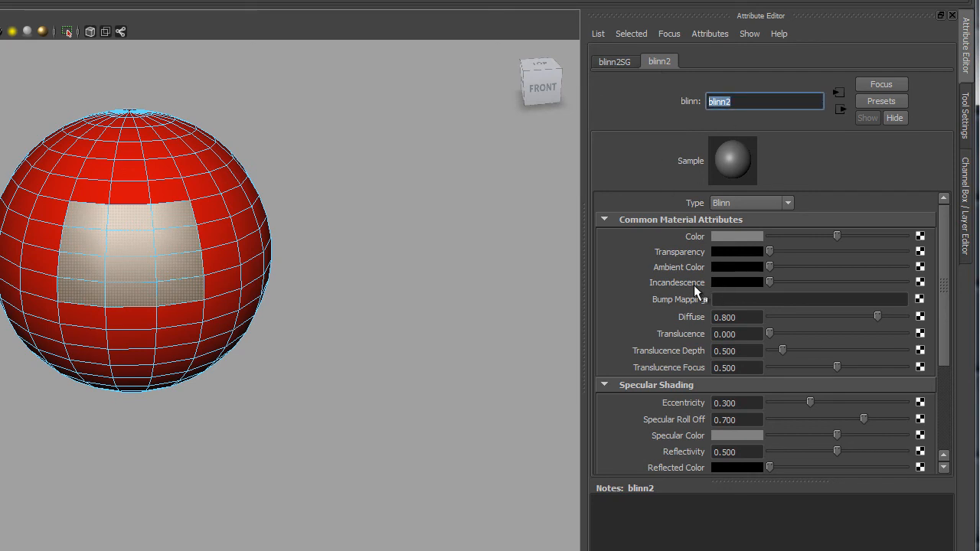
pyautogui.write('g')
pyautogui.write('rre')
pyautogui.press('BackSpace')
pyautogui.press('BackSpace')
pyautogui.write('een')
pyautogui.write(' blinn')
pyautogui.write(' SHADER')
pyautogui.press('Return')
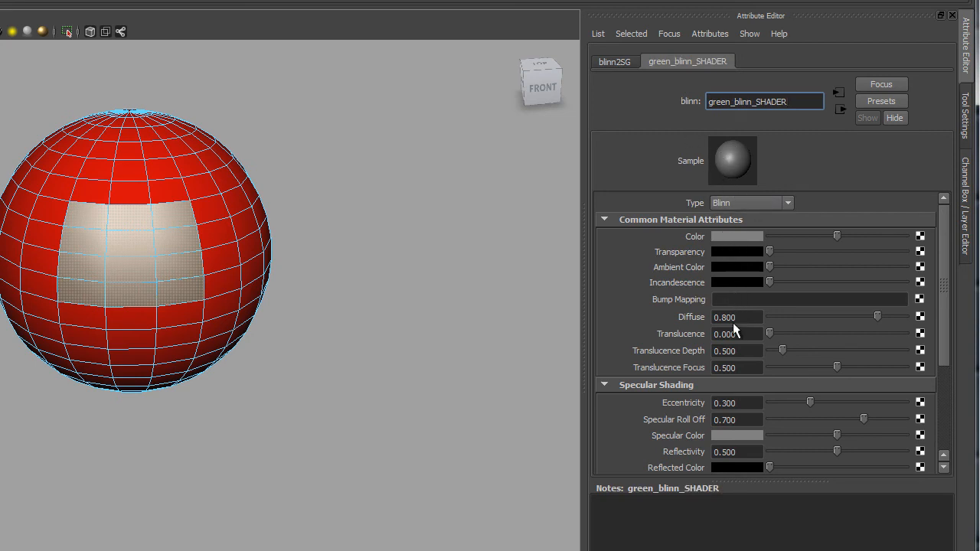
# - Set the Blinn's Eccentricity to about 0.226 and raise Specular Roll Off to its maximum
pyautogui.scroll(-3, 729, 355)
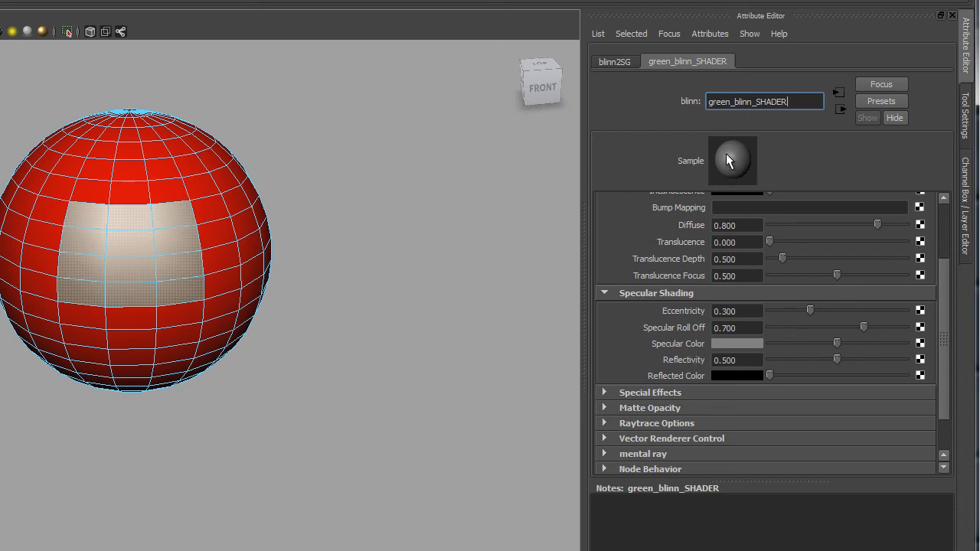
pyautogui.moveTo(804, 306); pyautogui.dragTo(775, 303)
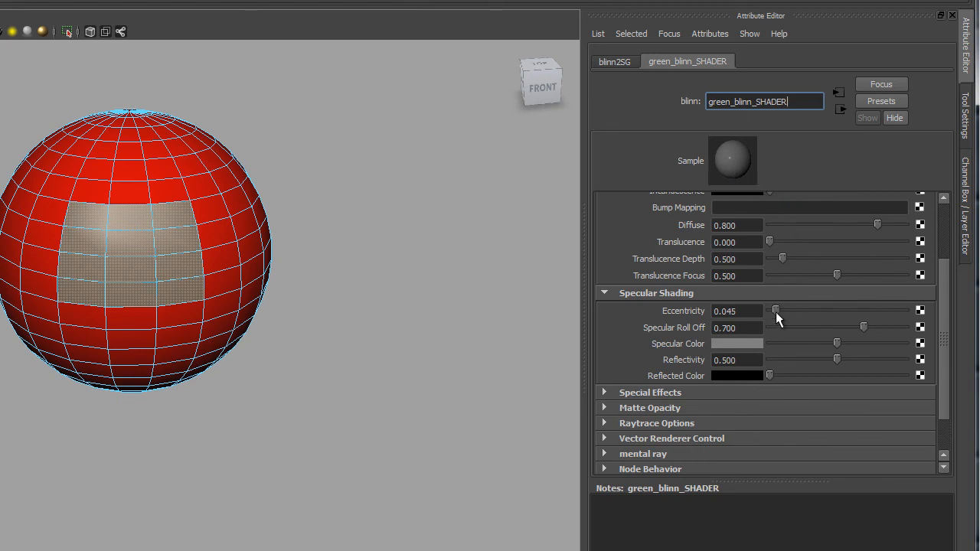
pyautogui.moveTo(776, 312); pyautogui.dragTo(849, 311)
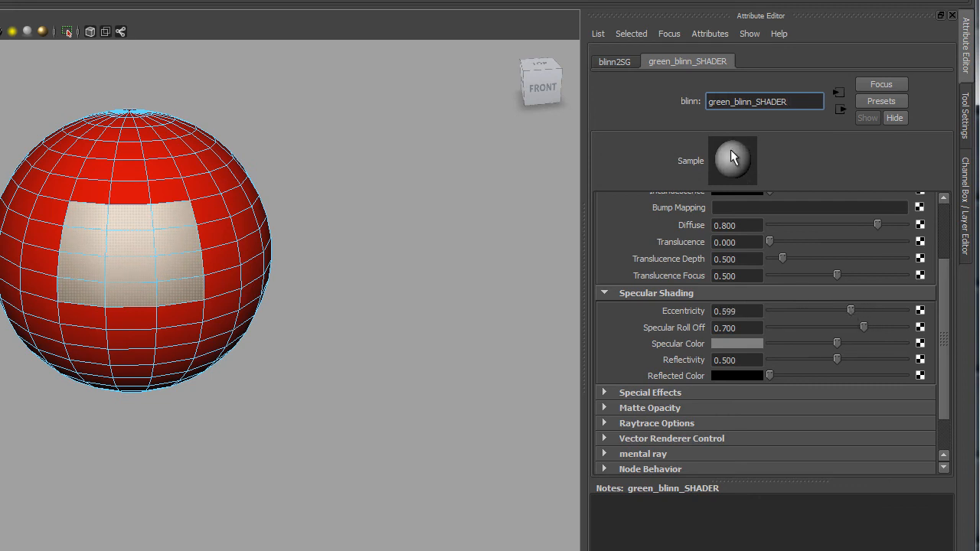
pyautogui.moveTo(853, 306); pyautogui.dragTo(800, 309)
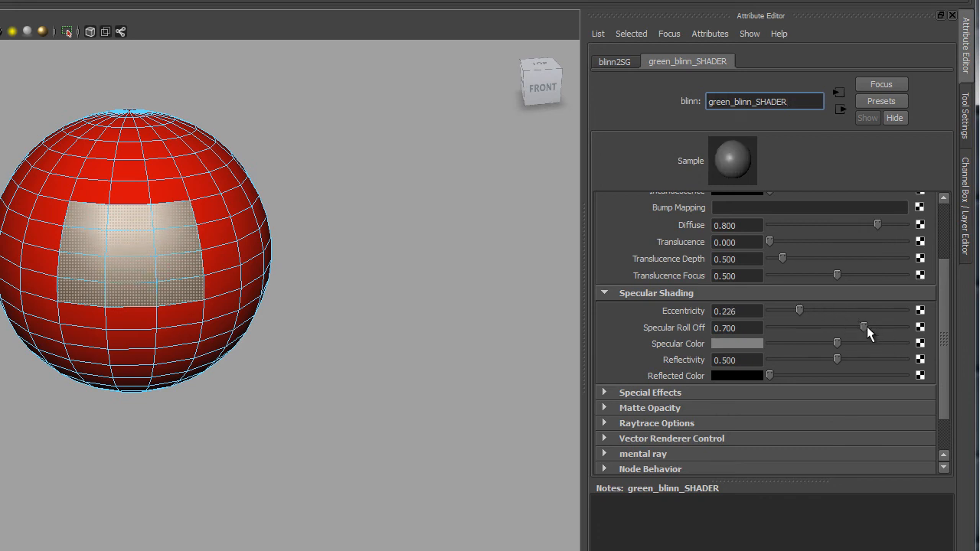
pyautogui.moveTo(867, 327); pyautogui.dragTo(751, 328)
pyautogui.moveTo(769, 325); pyautogui.dragTo(916, 330)
# - Set the Blinn's Specular Color to red from the color history and darken it with its slider
pyautogui.click(726, 344)
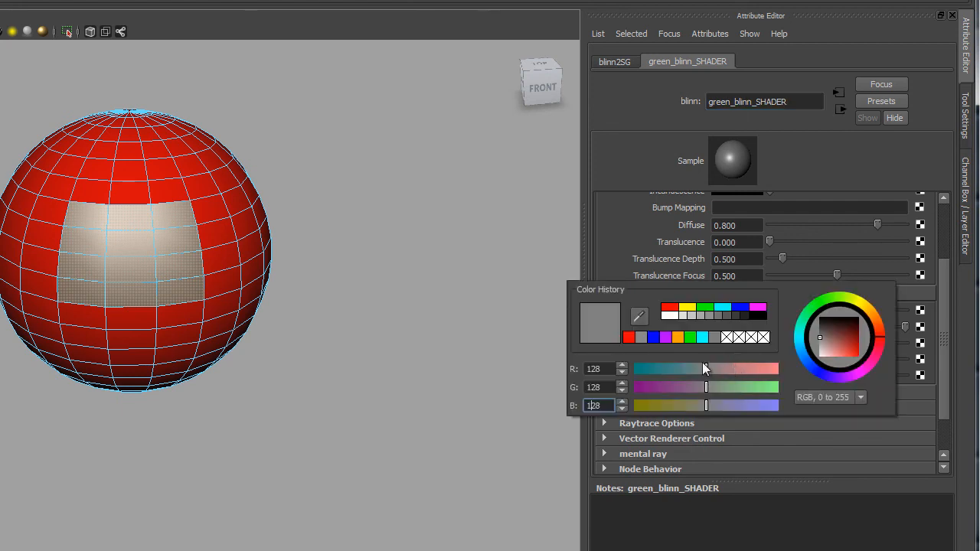
pyautogui.click(629, 337)
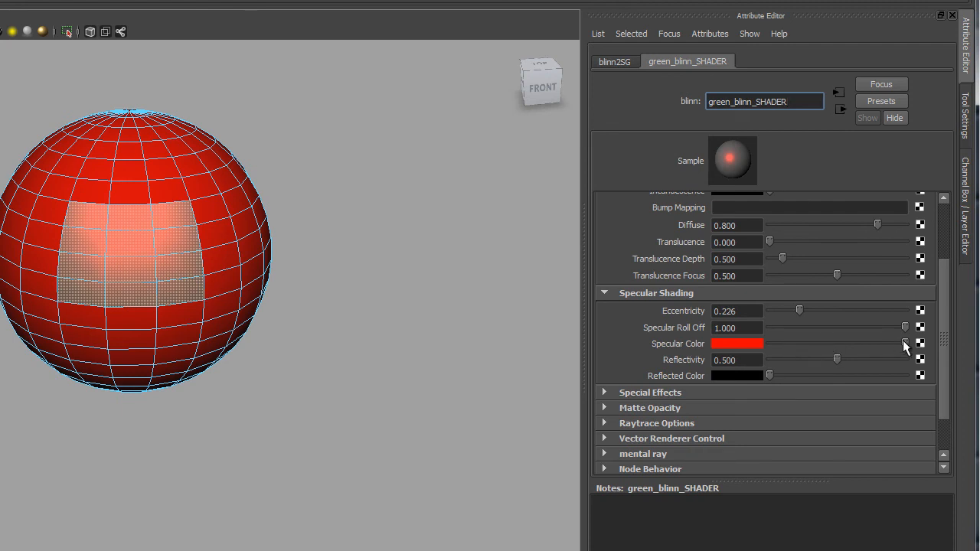
pyautogui.moveTo(906, 344); pyautogui.dragTo(830, 333)
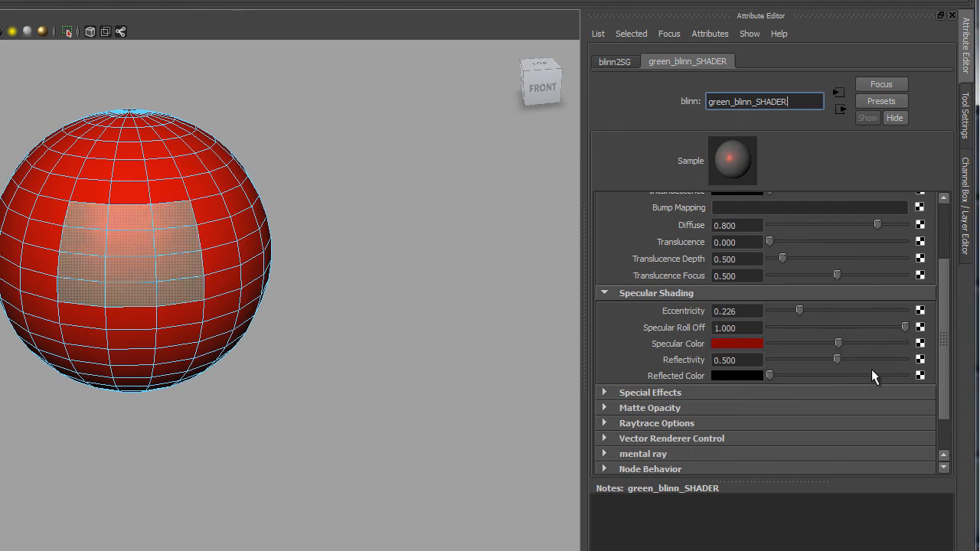
# - Set the Blinn's Color to a dark teal and lighten its Specular Color slightly
pyautogui.scroll(3, 866, 351)
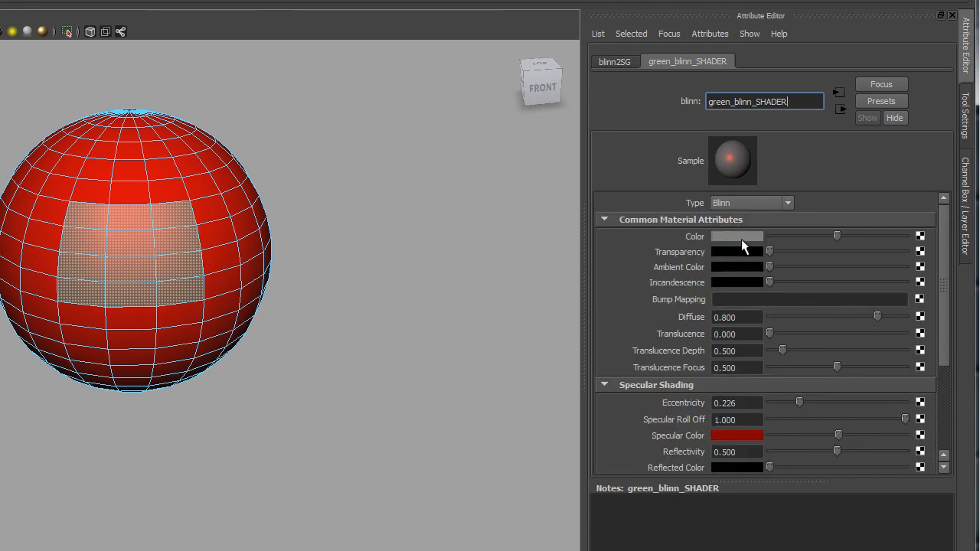
pyautogui.click(741, 237)
pyautogui.moveTo(672, 260); pyautogui.dragTo(622, 250)
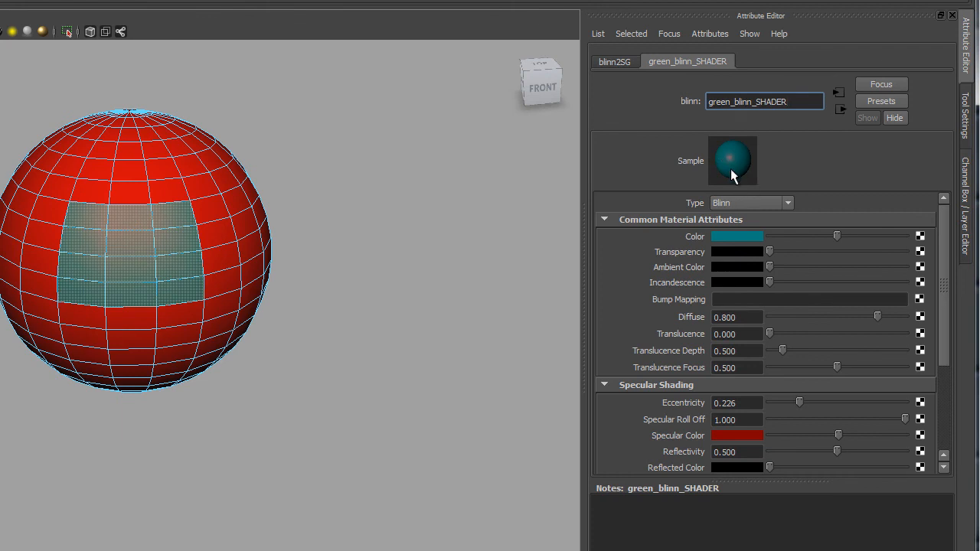
pyautogui.moveTo(943, 331); pyautogui.dragTo(944, 350)
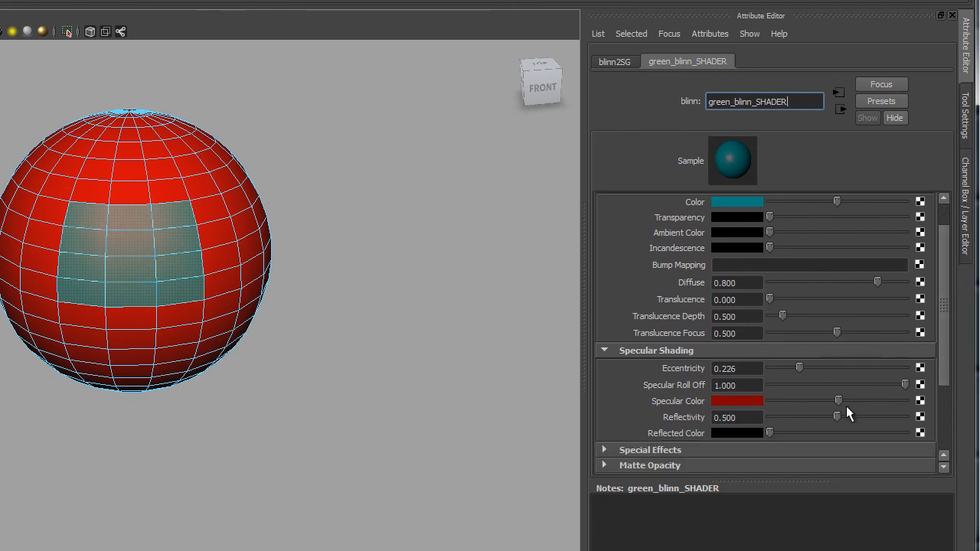
pyautogui.moveTo(840, 399)
pyautogui.mouseDown()
pyautogui.moveTo(868, 402)
pyautogui.moveTo(844, 398)
pyautogui.mouseUp()
# - Orbit around the sphere to inspect the teal Blinn shading on the selected faces
pyautogui.keyDown('alt'); pyautogui.moveTo(308, 331); pyautogui.dragTo(274, 327); pyautogui.keyUp('alt')
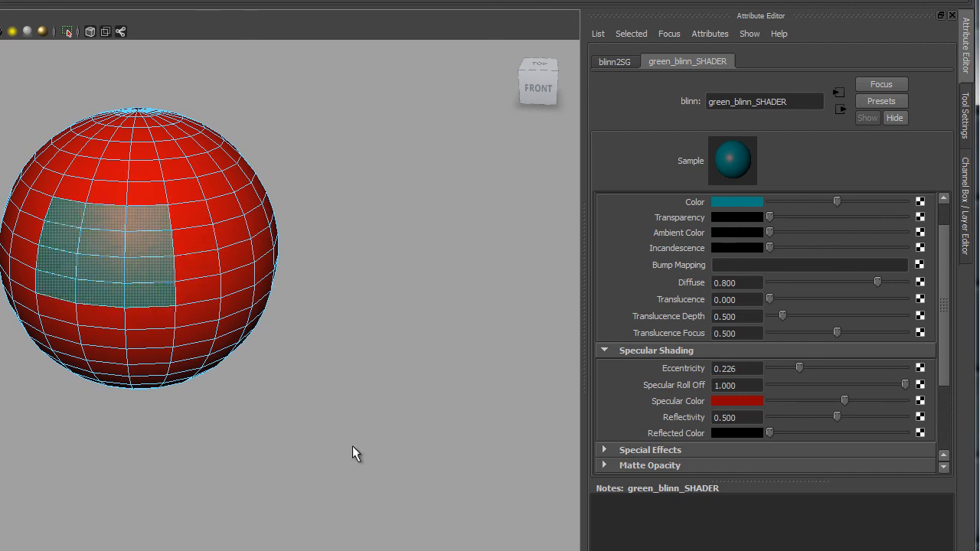
pyautogui.keyDown('alt'); pyautogui.moveTo(354, 448); pyautogui.dragTo(360, 425); pyautogui.keyUp('alt')
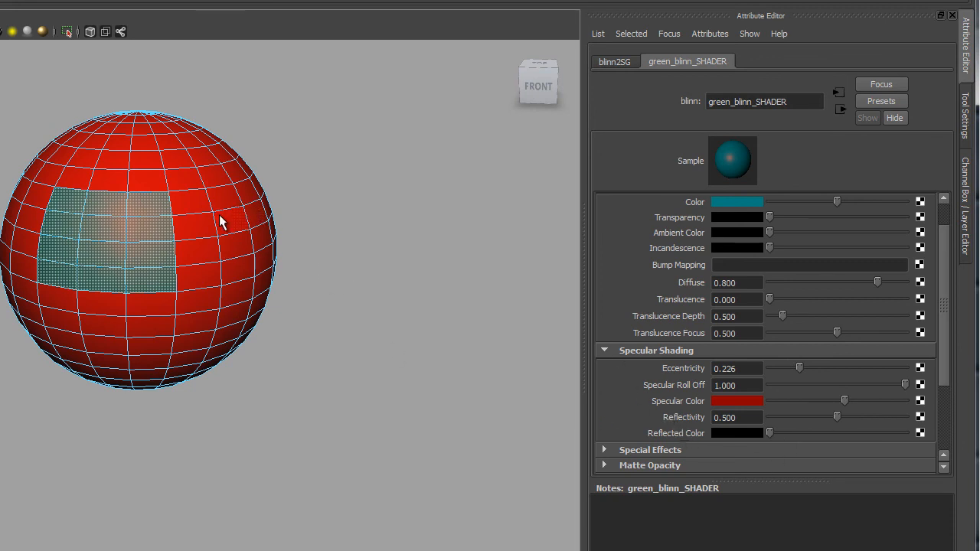
pyautogui.moveTo(219, 214); pyautogui.dragTo(250, 197, button='right')
pyautogui.keyDown('alt'); pyautogui.moveTo(317, 357); pyautogui.dragTo(420, 366); pyautogui.keyUp('alt')
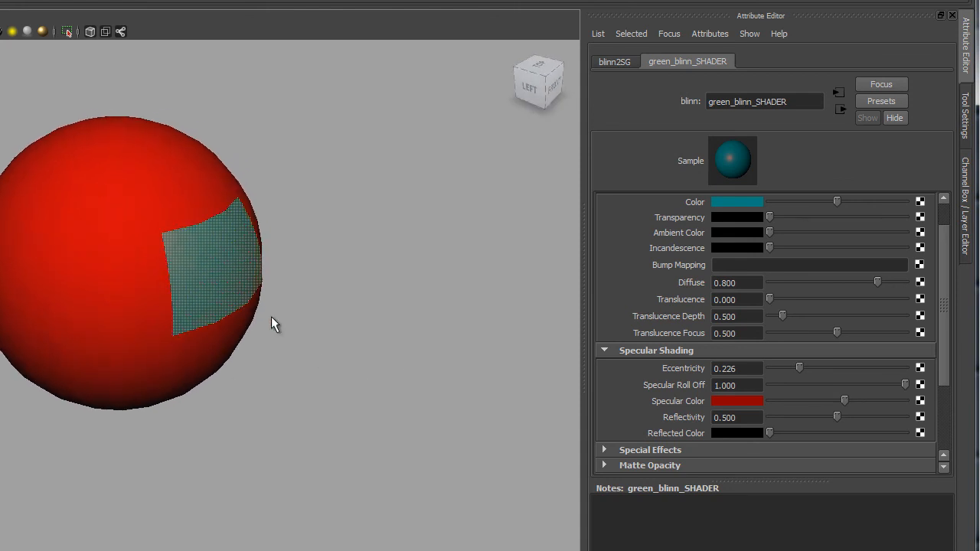
pyautogui.click(386, 191)
pyautogui.keyDown('alt'); pyautogui.moveTo(346, 215); pyautogui.dragTo(210, 247); pyautogui.keyUp('alt')
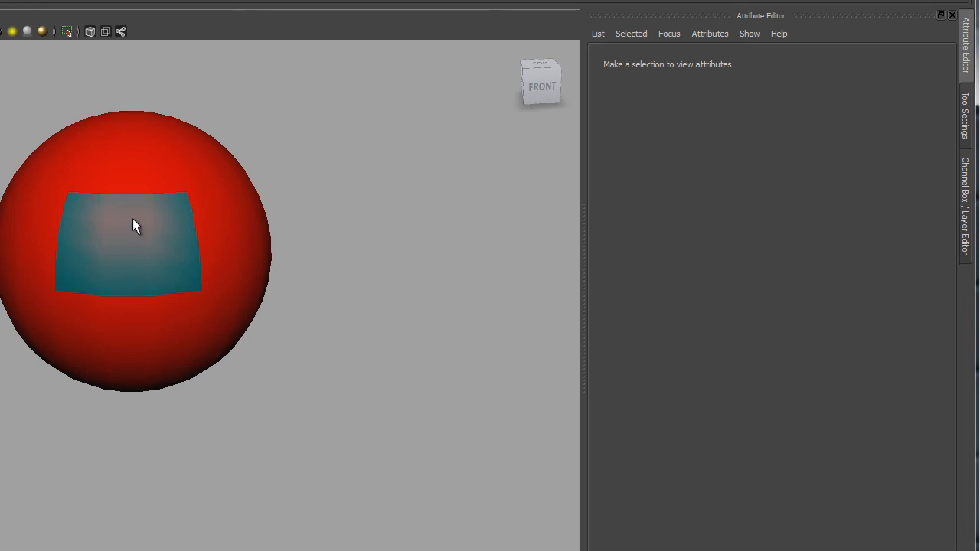
pyautogui.keyDown('alt'); pyautogui.moveTo(135, 230); pyautogui.dragTo(304, 290); pyautogui.keyUp('alt')
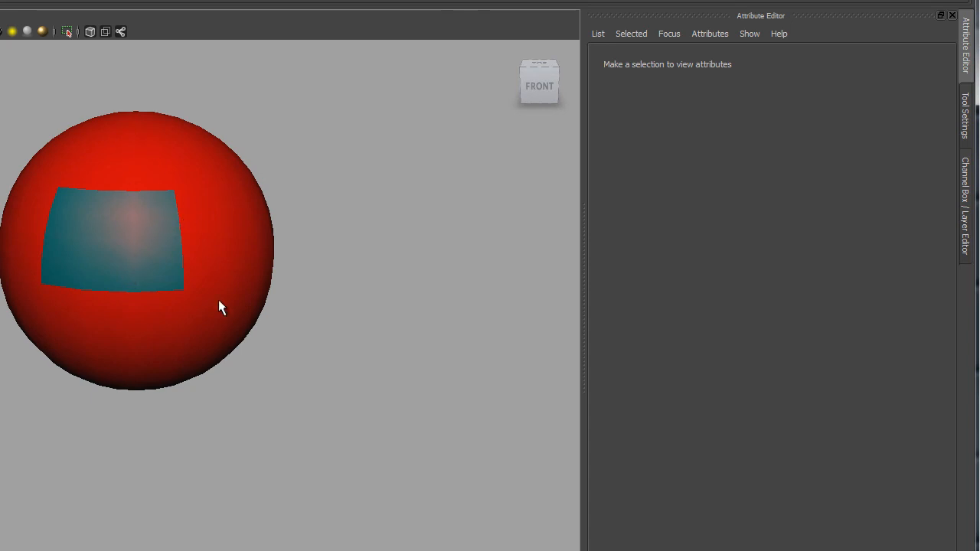
# - Select the sphere, open green_blinn_SHADER's attributes, and set its Reflectivity to 1.000
pyautogui.click(218, 346)
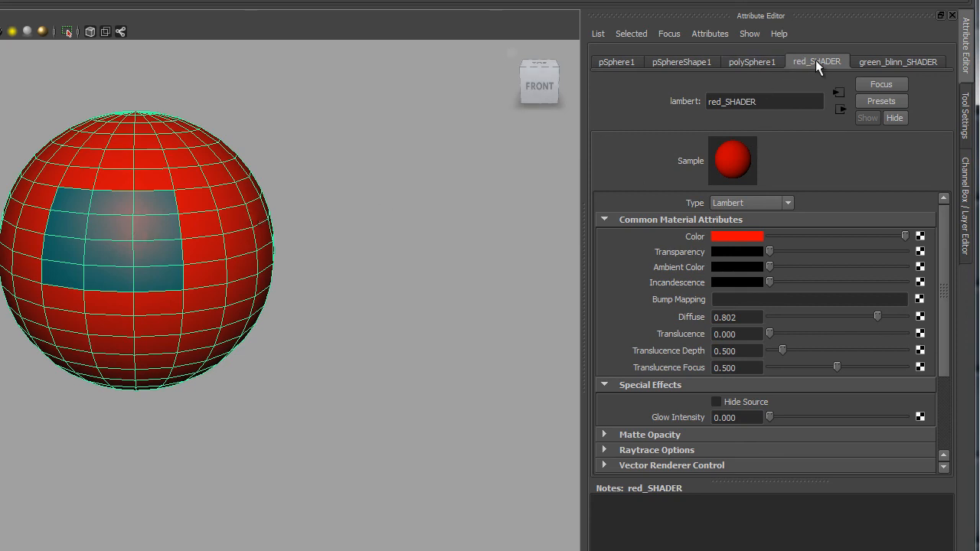
pyautogui.click(896, 61)
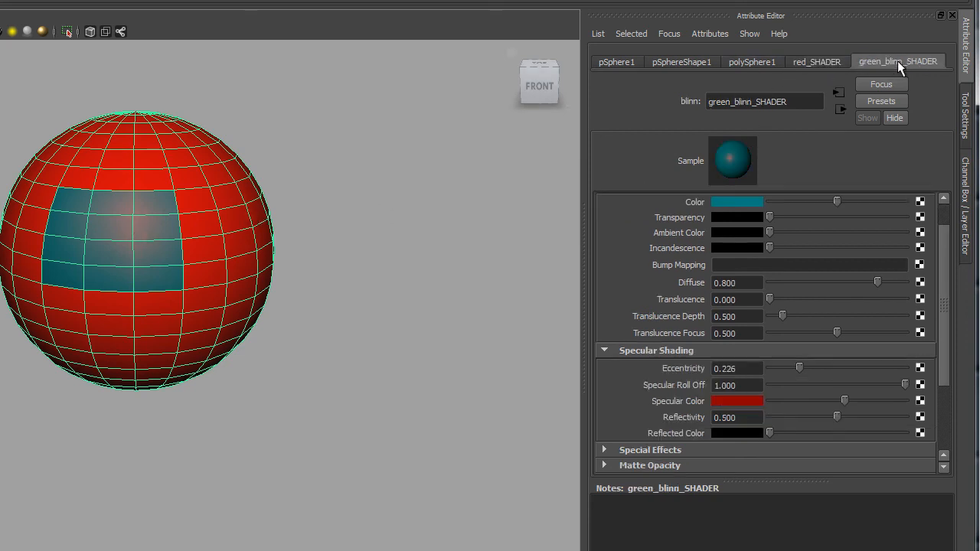
pyautogui.click(844, 56)
pyautogui.click(862, 61)
pyautogui.click(820, 57)
pyautogui.click(880, 61)
pyautogui.scroll(-3, 766, 376)
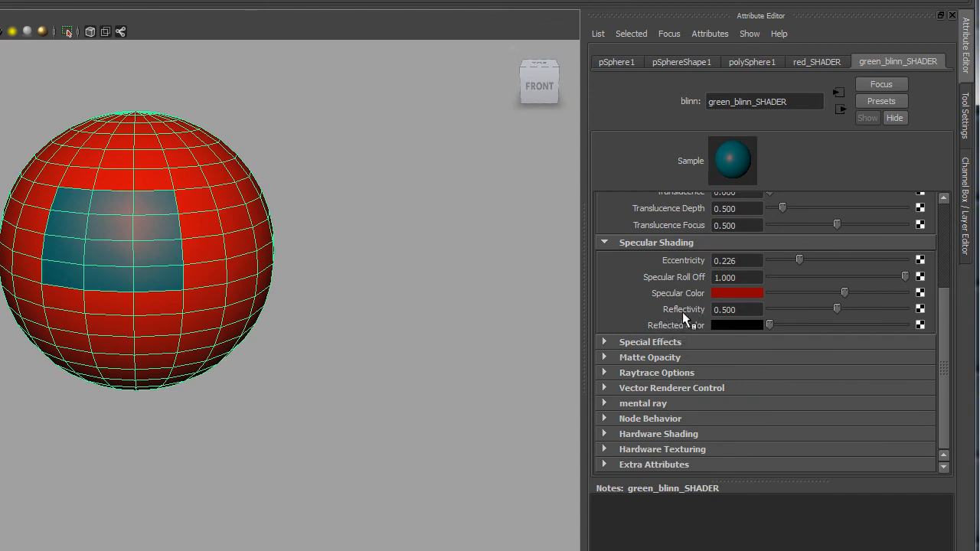
pyautogui.click(746, 314)
pyautogui.write('0')
pyautogui.press('Return')
pyautogui.moveTo(754, 309); pyautogui.dragTo(710, 316)
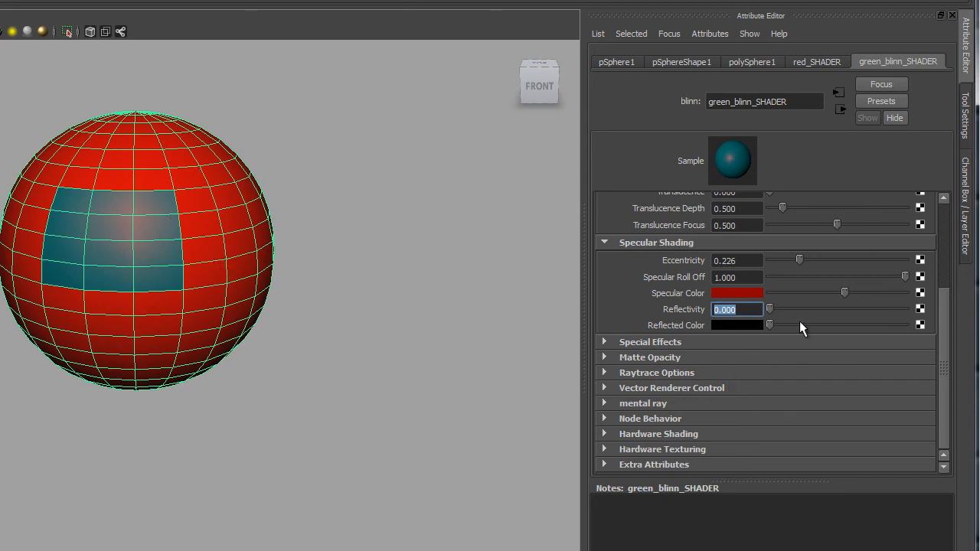
pyautogui.moveTo(774, 303); pyautogui.dragTo(912, 321)
pyautogui.press('Return')
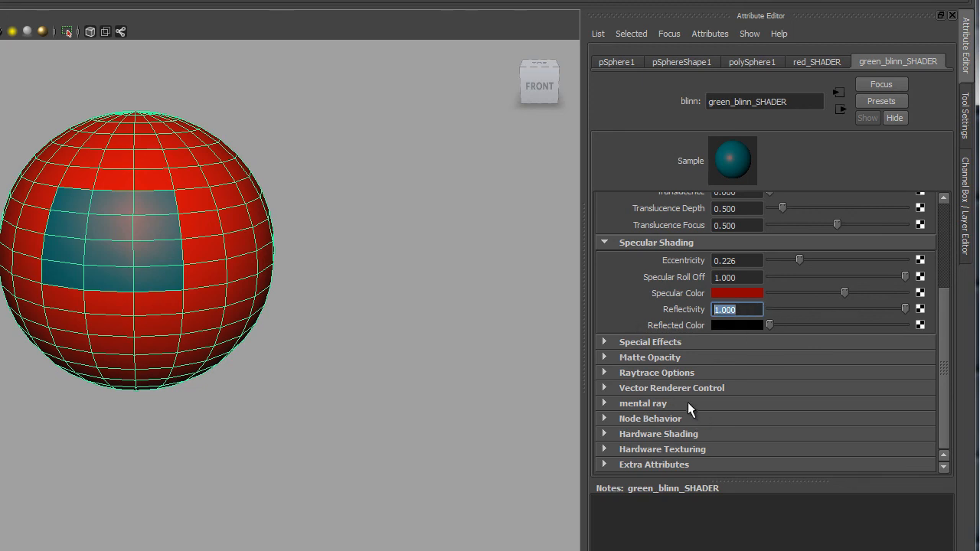